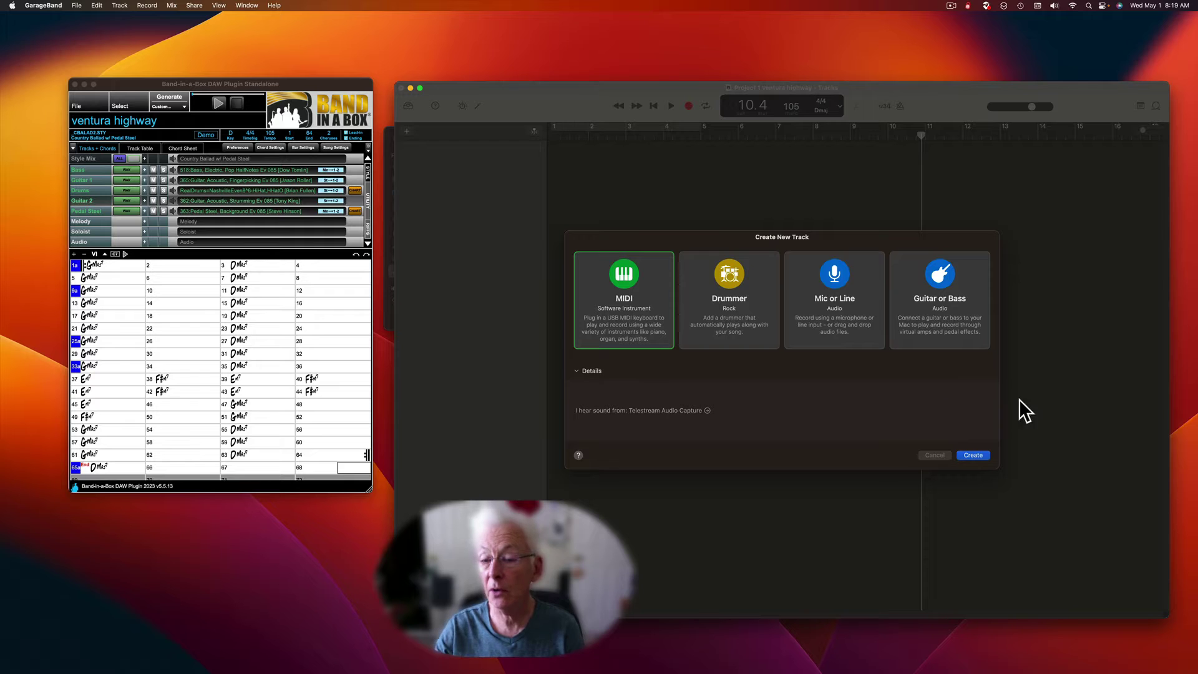
Create a MIDI software instrument track with the Classic Electric Piano sound and hide the sound library and Smart Controls.
left_click(973, 455)
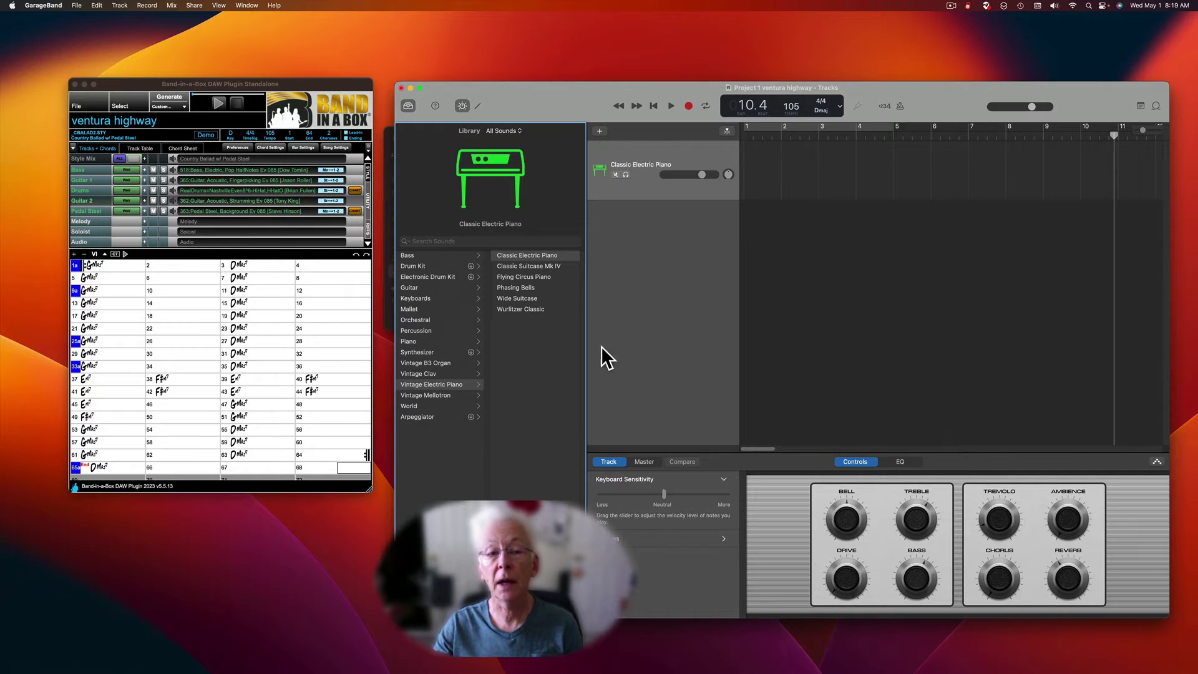
mouse_move(501, 212)
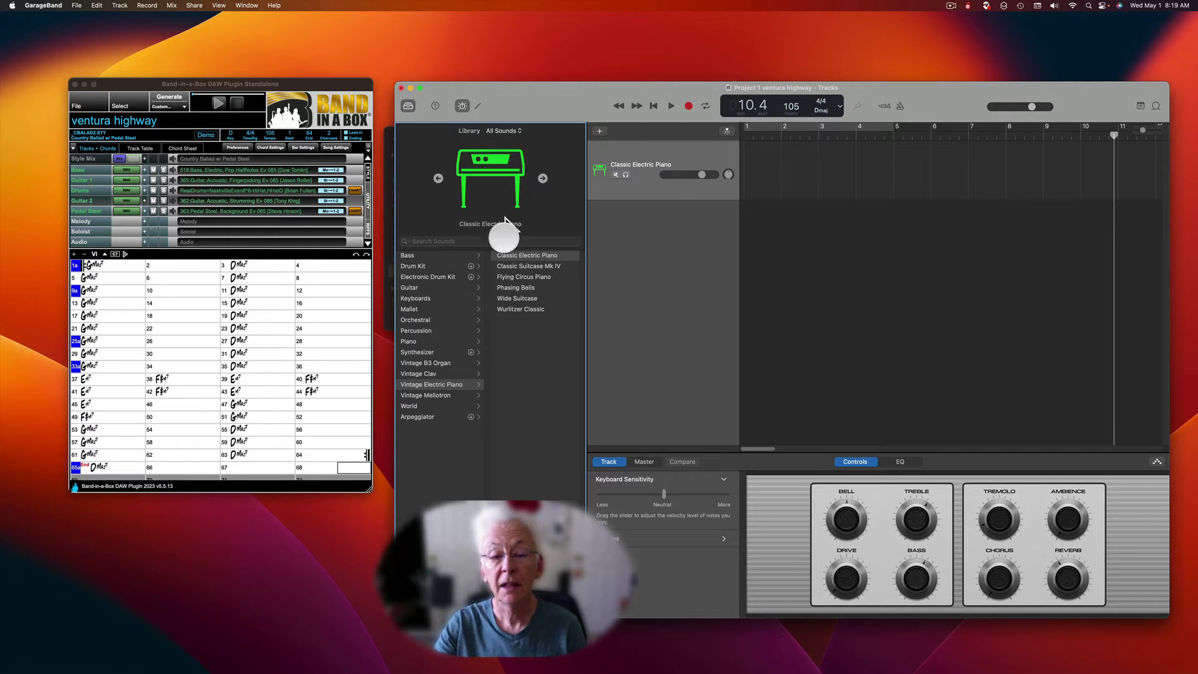
left_click(429, 384)
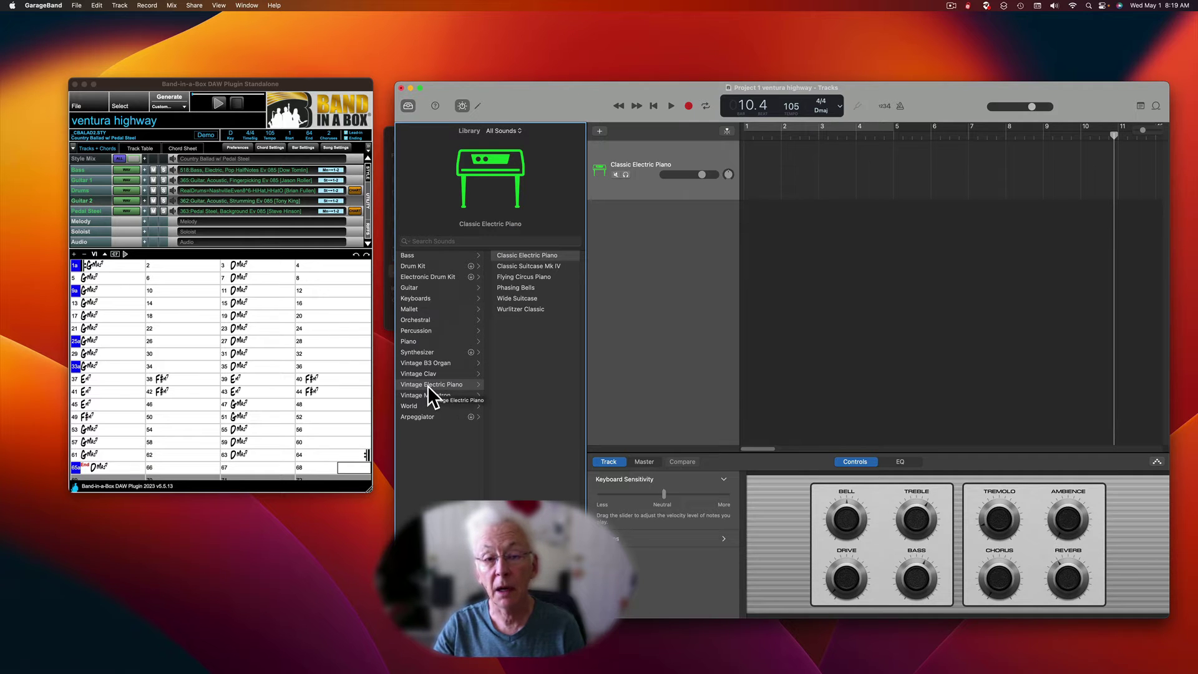
left_click(408, 107)
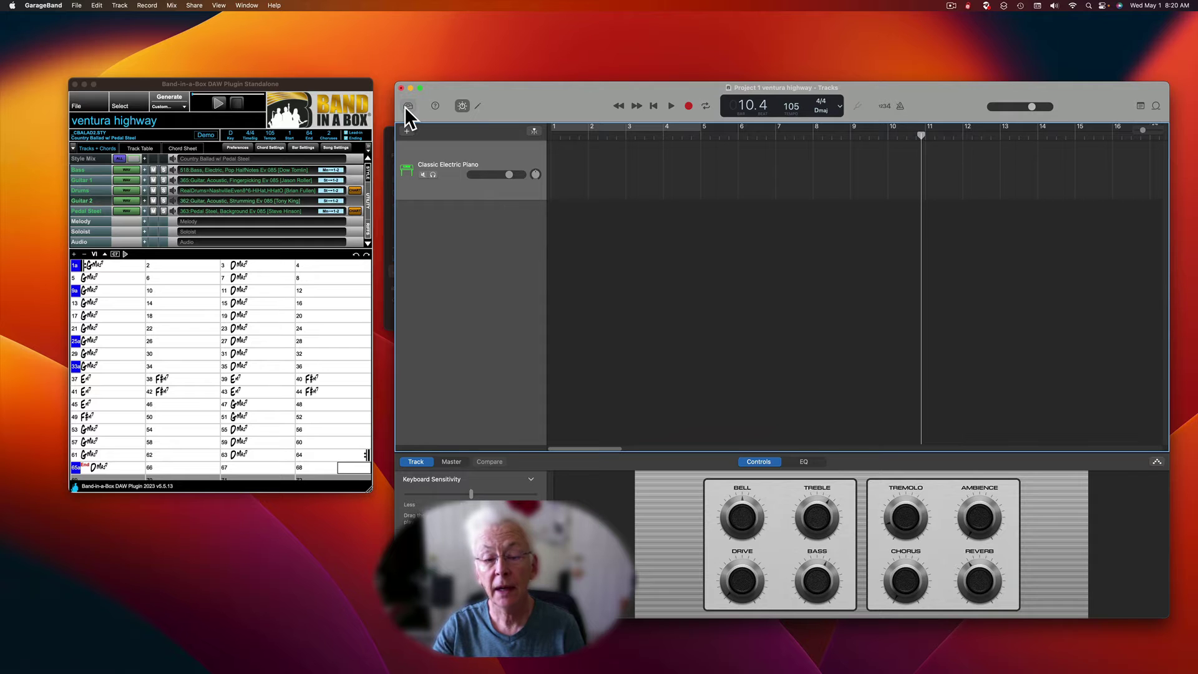
left_click(464, 105)
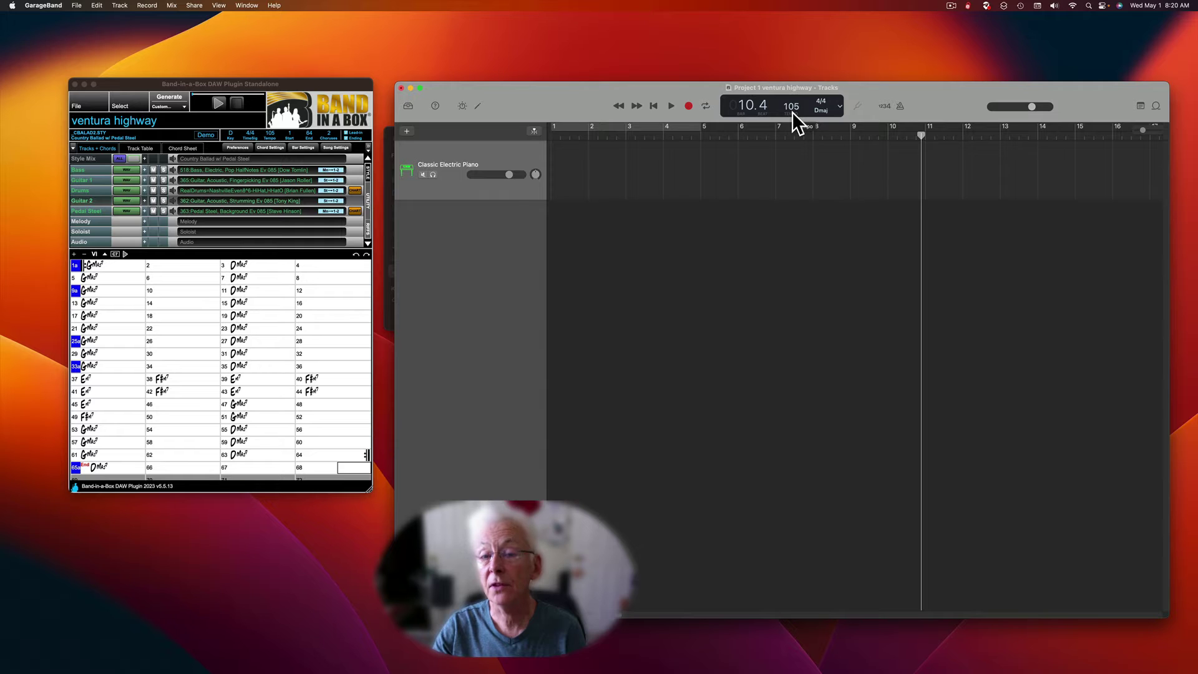
Set the project tempo to 105.
double_click(792, 110)
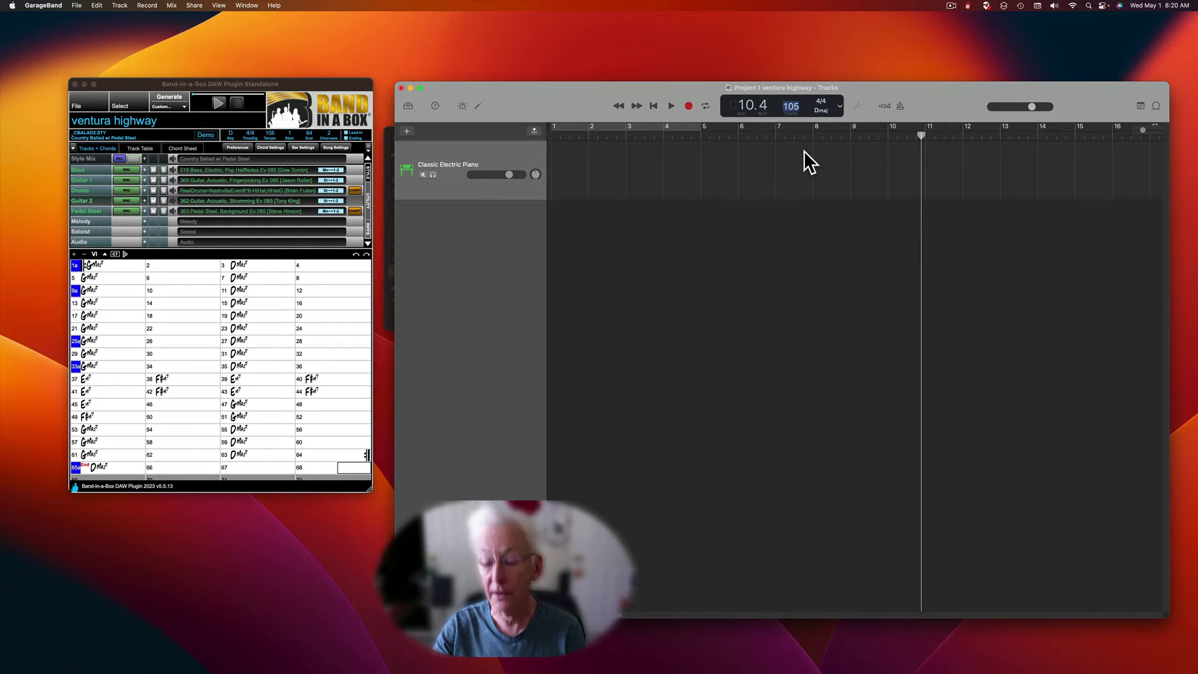
type("105")
key("Return")
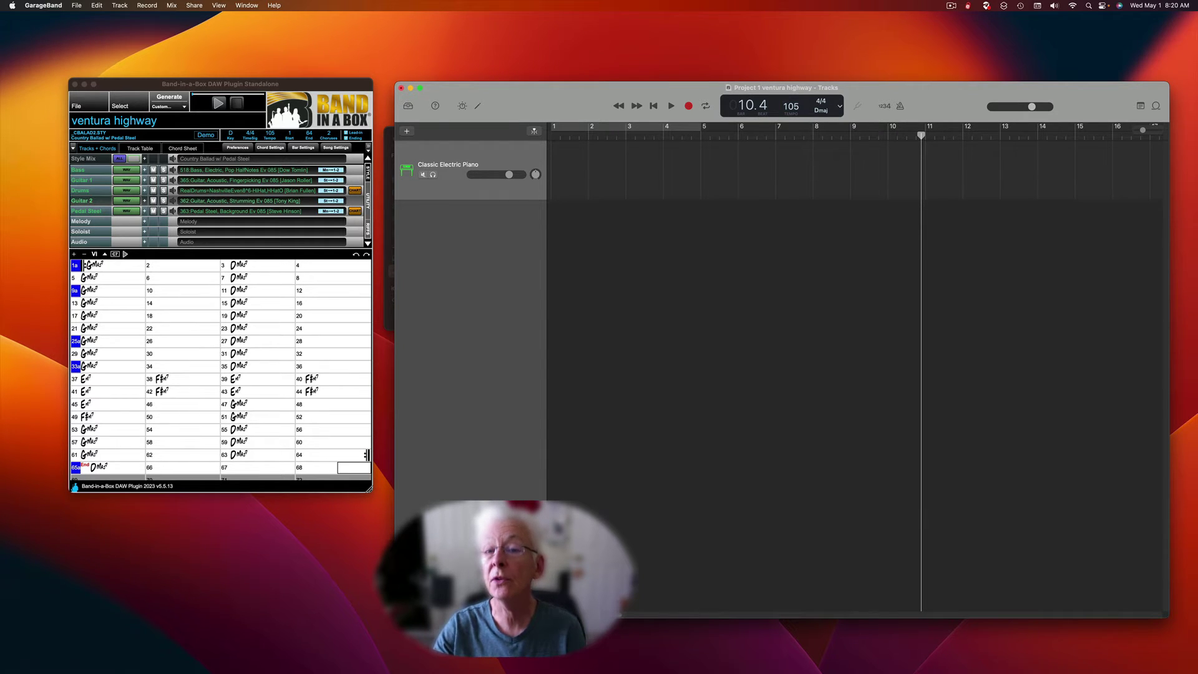
Set the project key signature to D major.
left_click(840, 106)
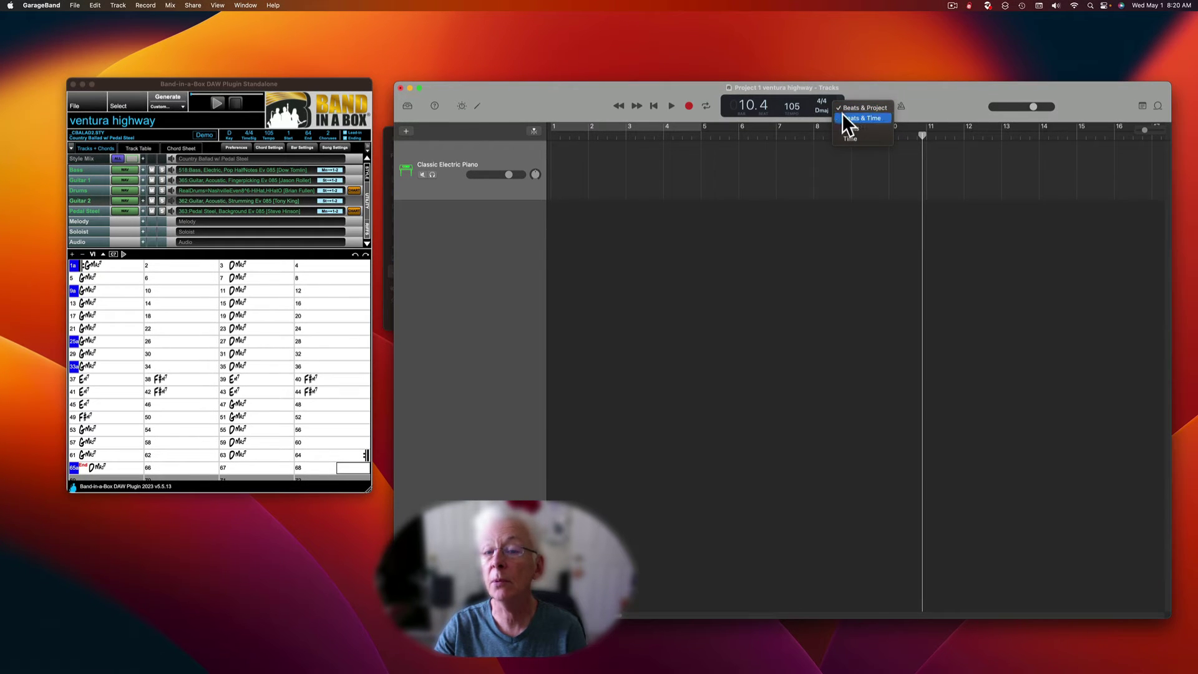
left_click(821, 111)
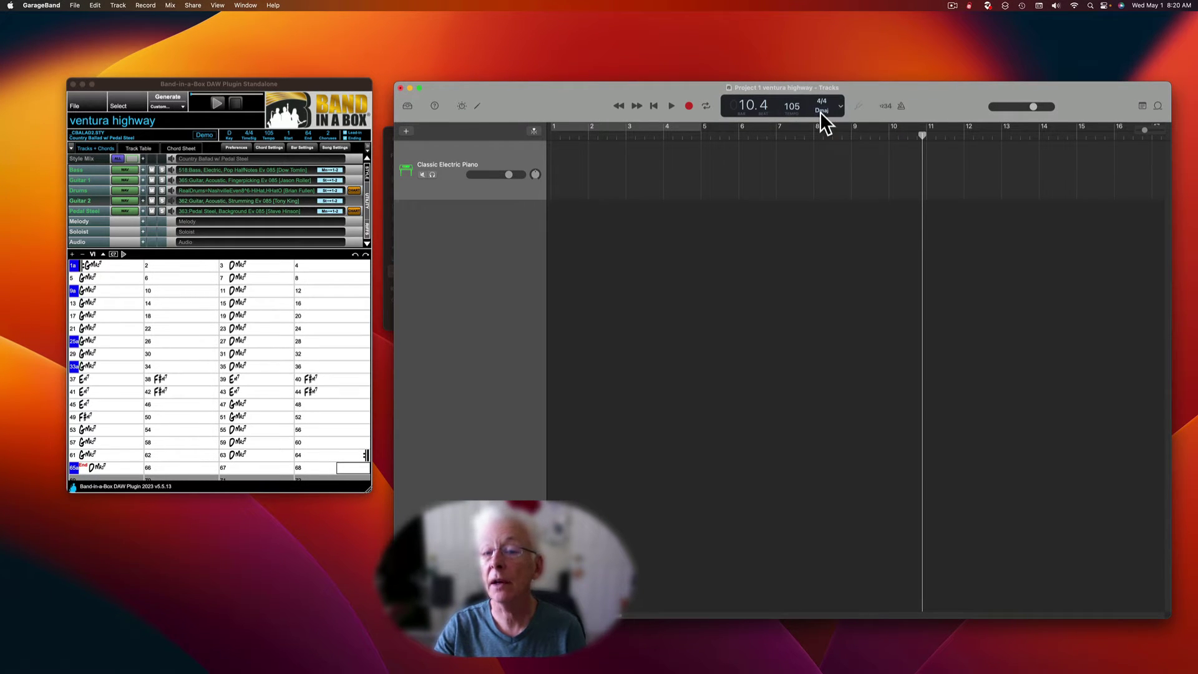
left_click(820, 111)
left_click(819, 109)
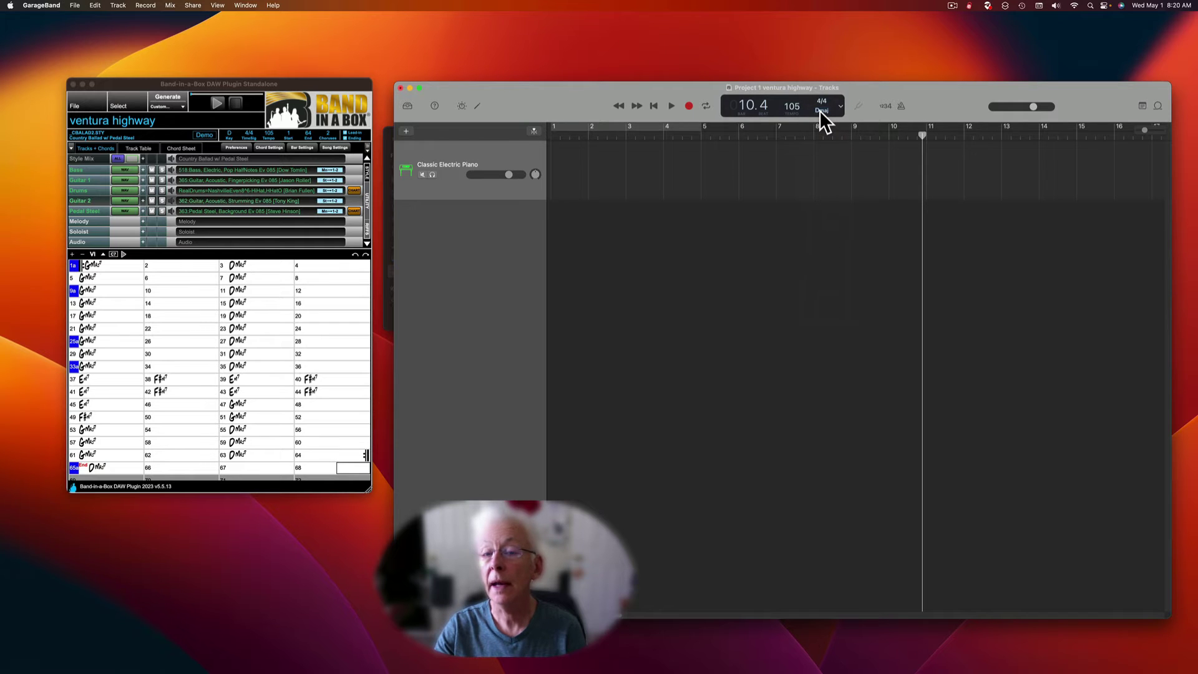
left_click(819, 110)
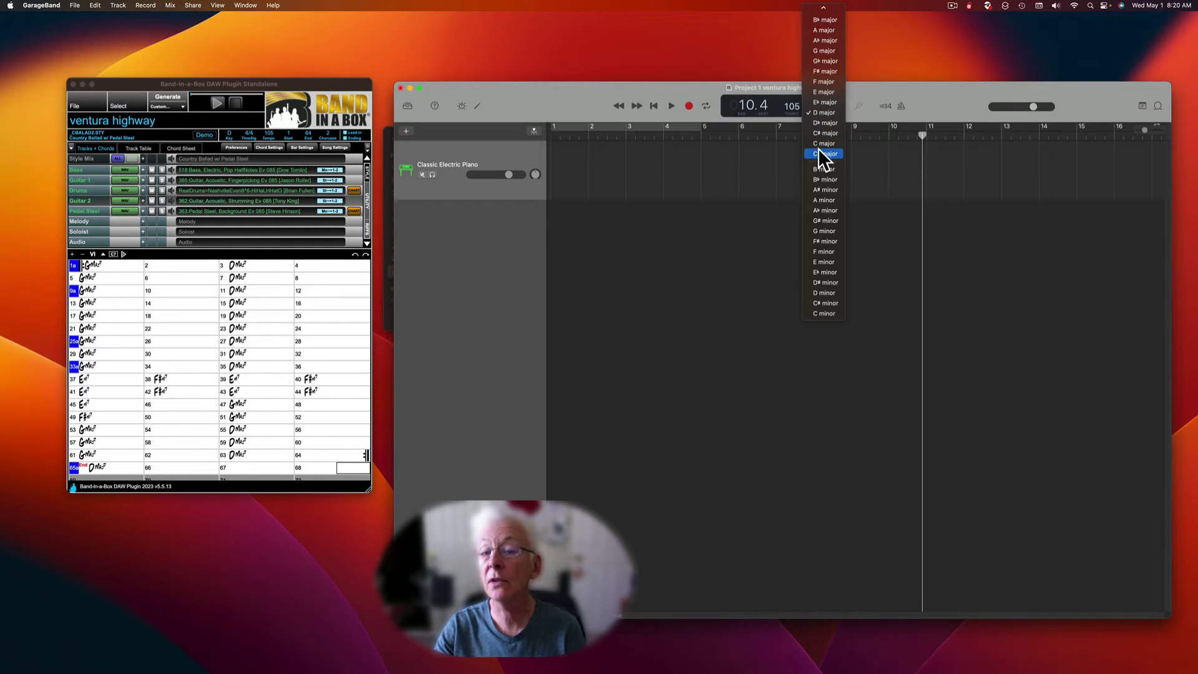
left_click(825, 111)
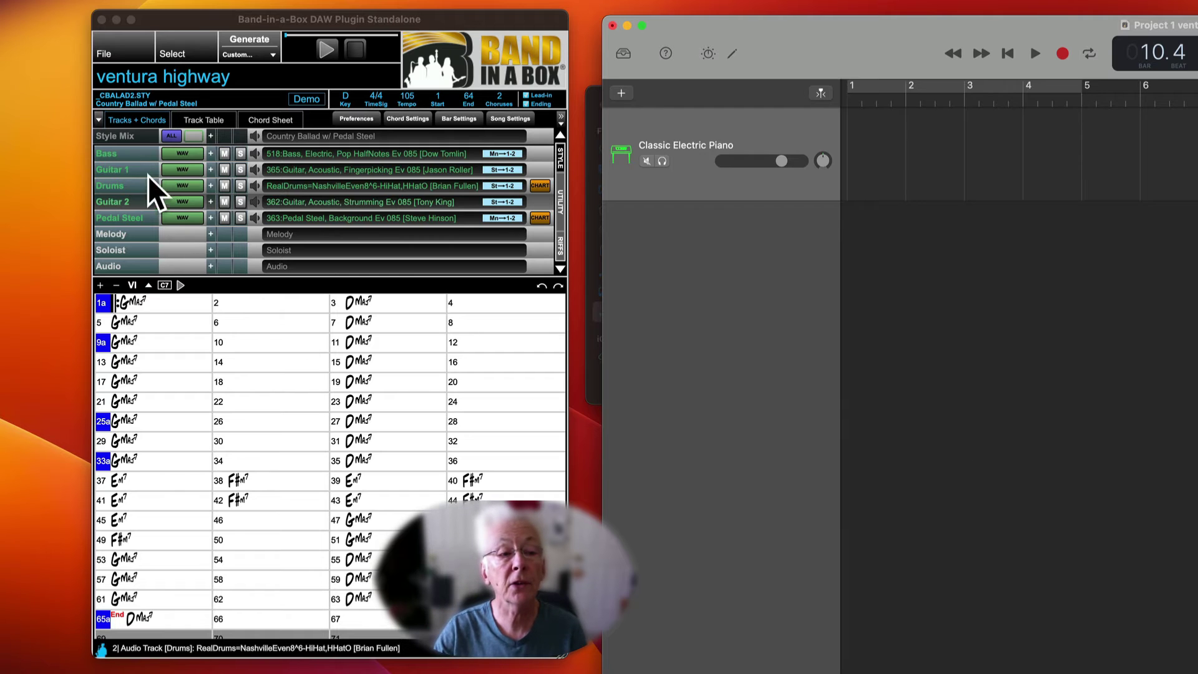
Bring the Bass WAV from Band-in-a-Box into GarageBand as a new track below Classic Electric Piano and return the playhead to the start.
left_click(118, 151)
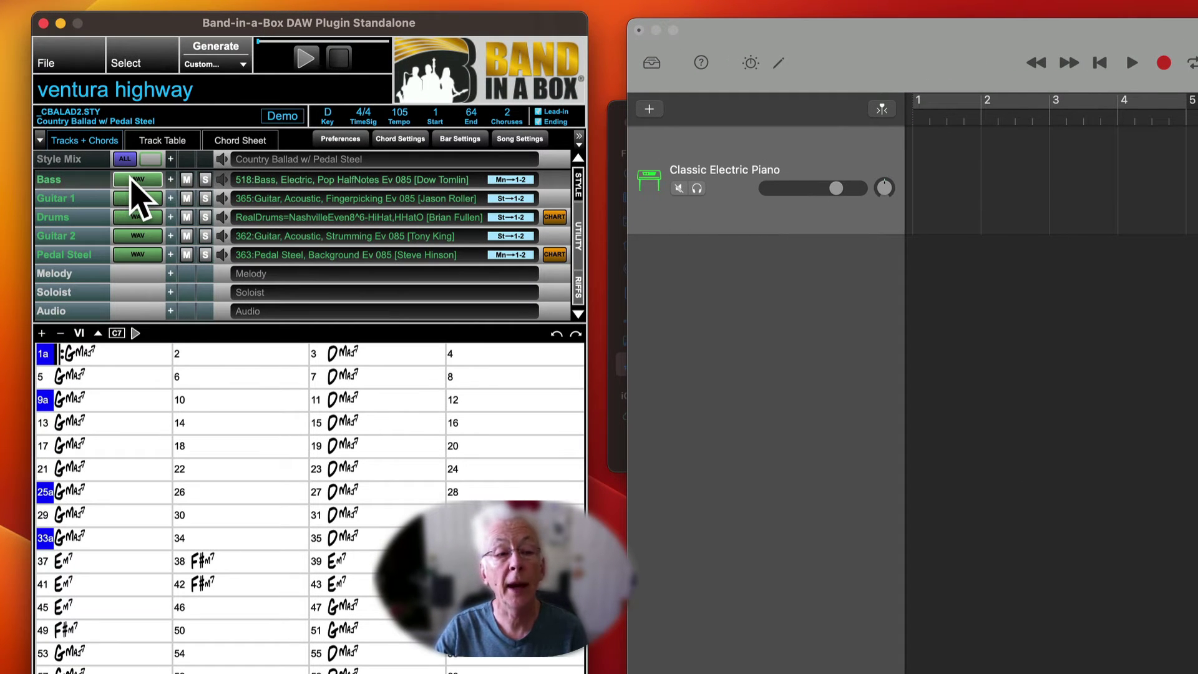
left_click_drag(132, 180, 896, 280)
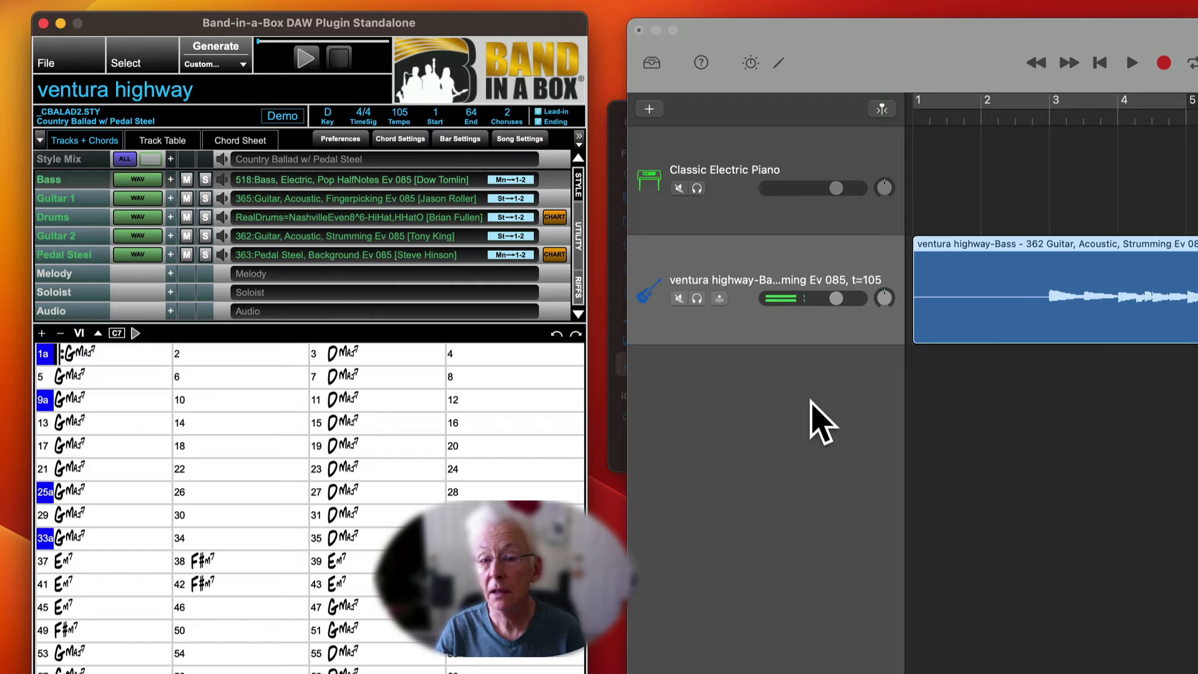
left_click(1099, 62)
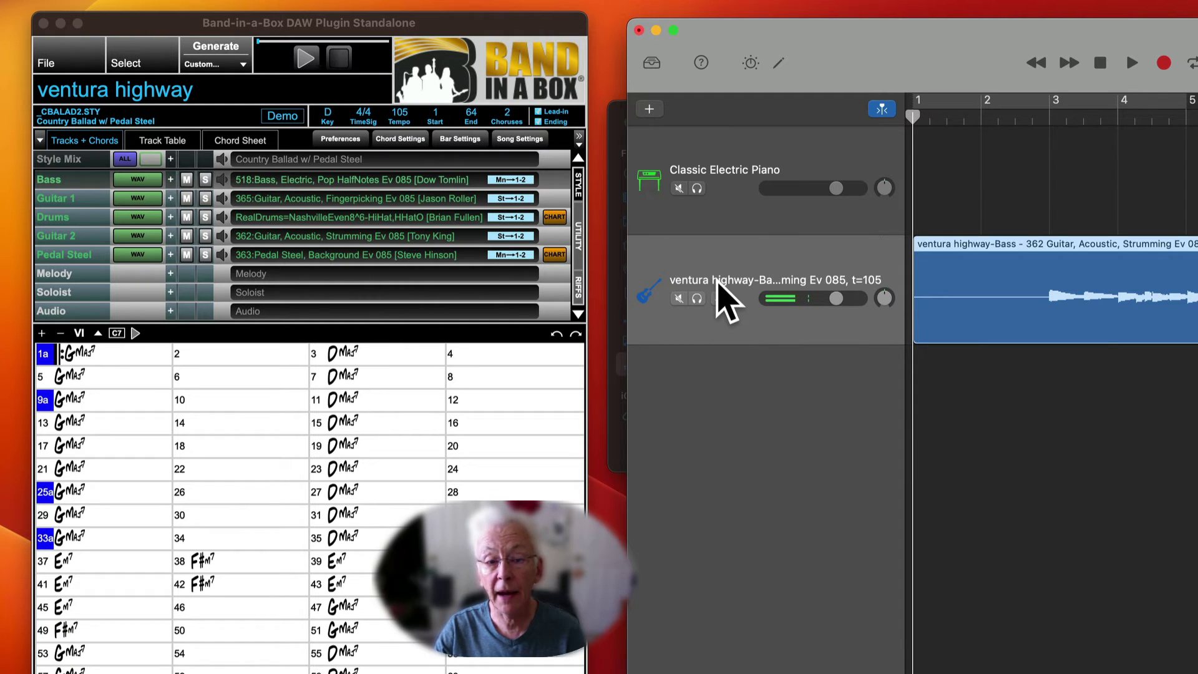
Shorten the imported bass track's name to "ventura highway-Bass".
double_click(717, 281)
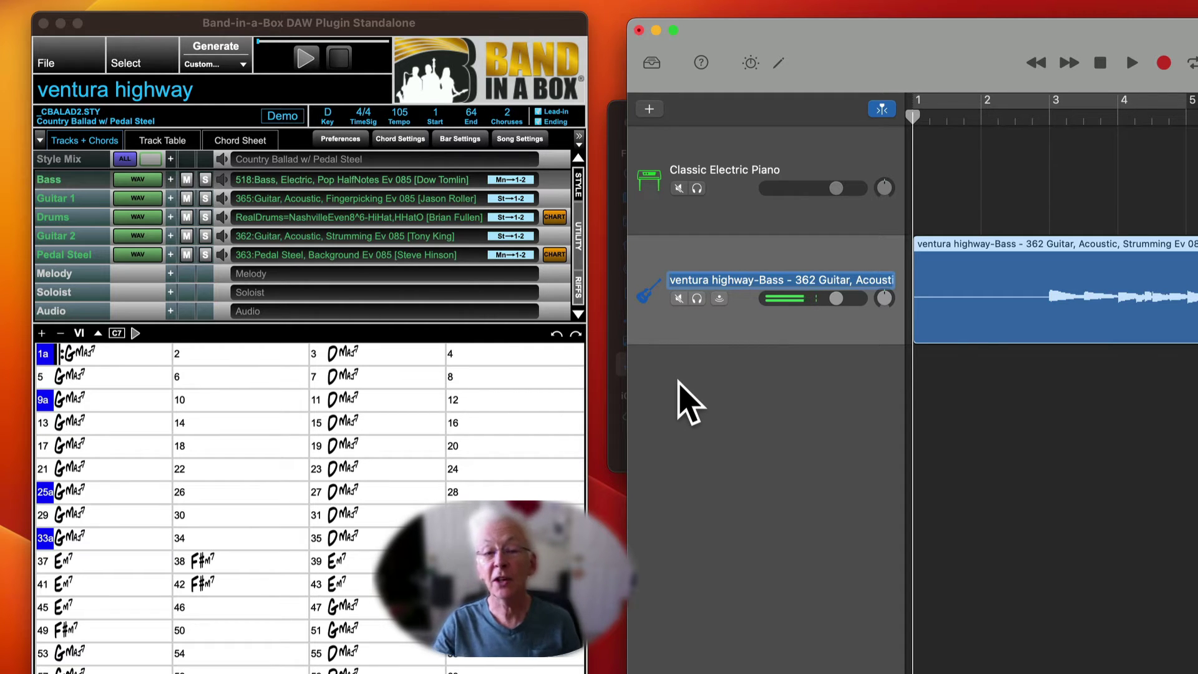
key("Left")
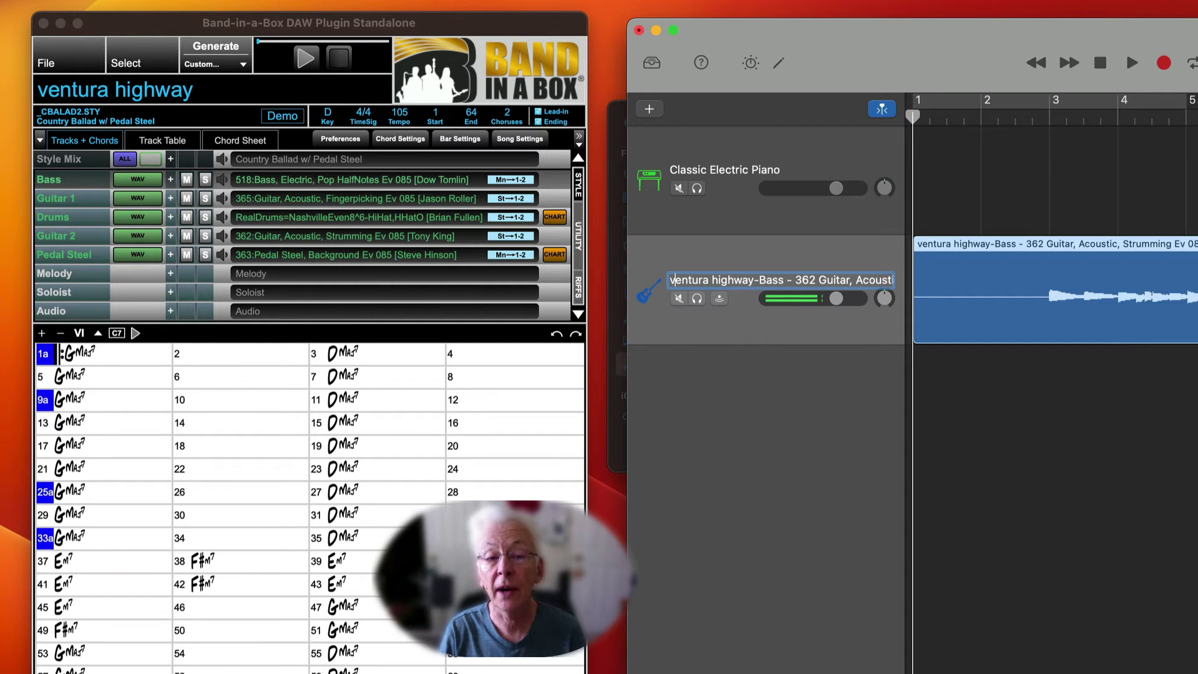
key("Right")
key("Right")
key("Right")
key("Right")
key("Right")
key("Right")
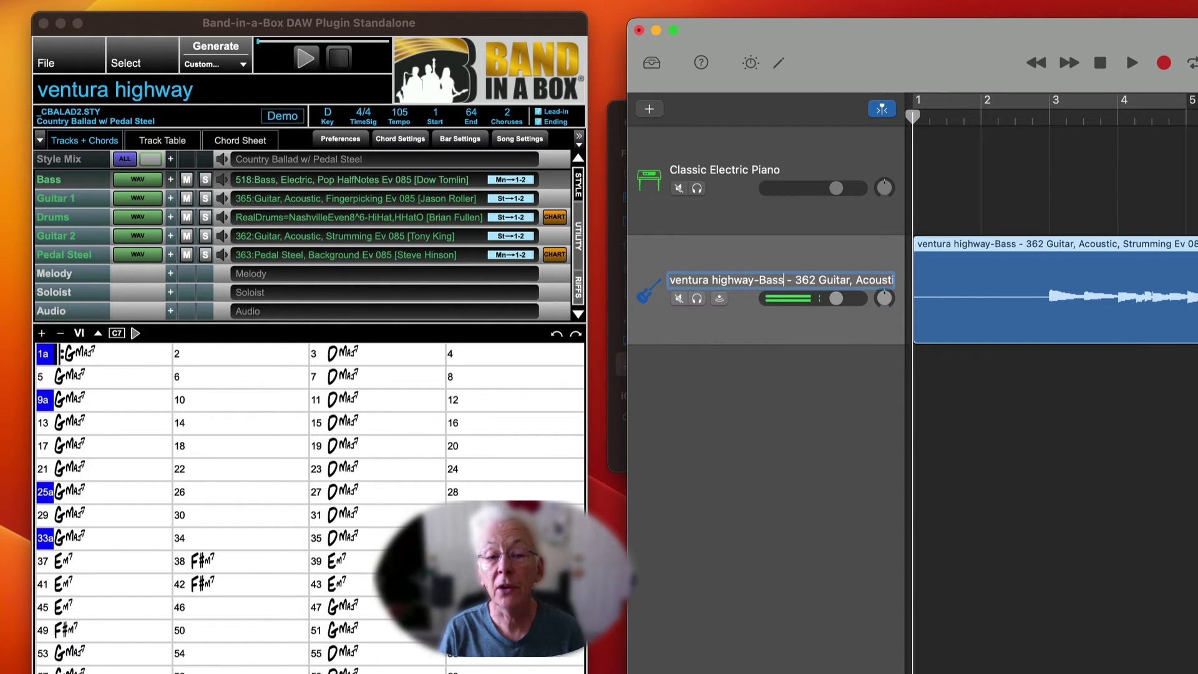
key("shift+super+Right")
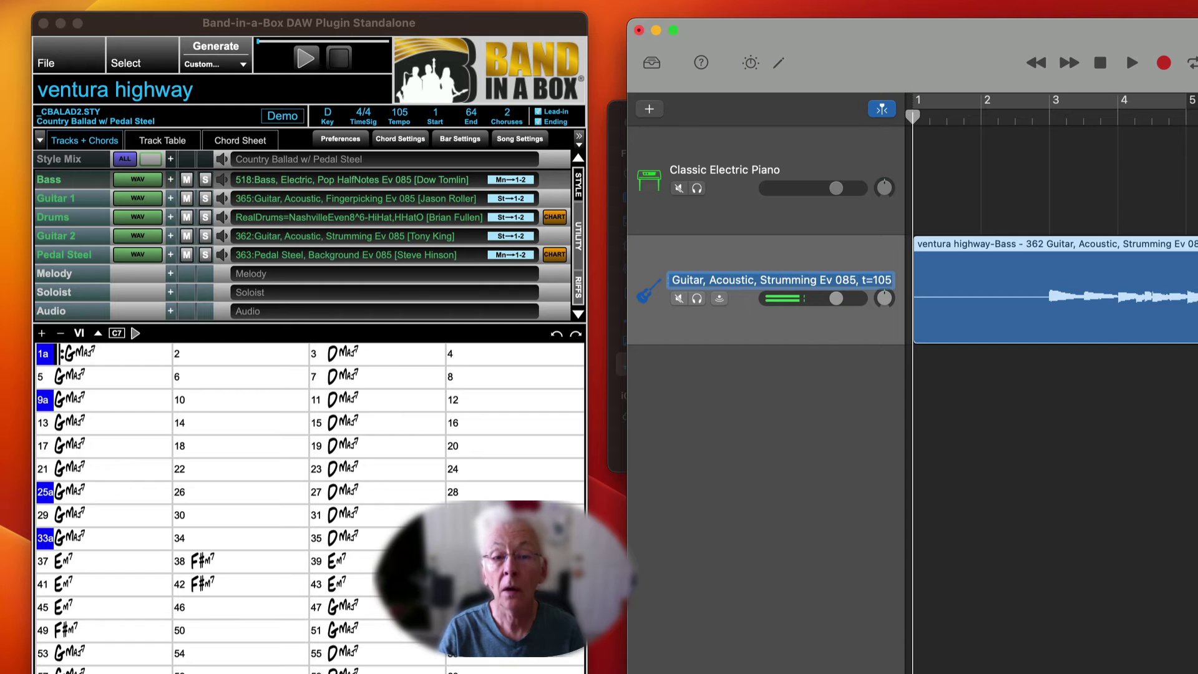
key("BackSpace")
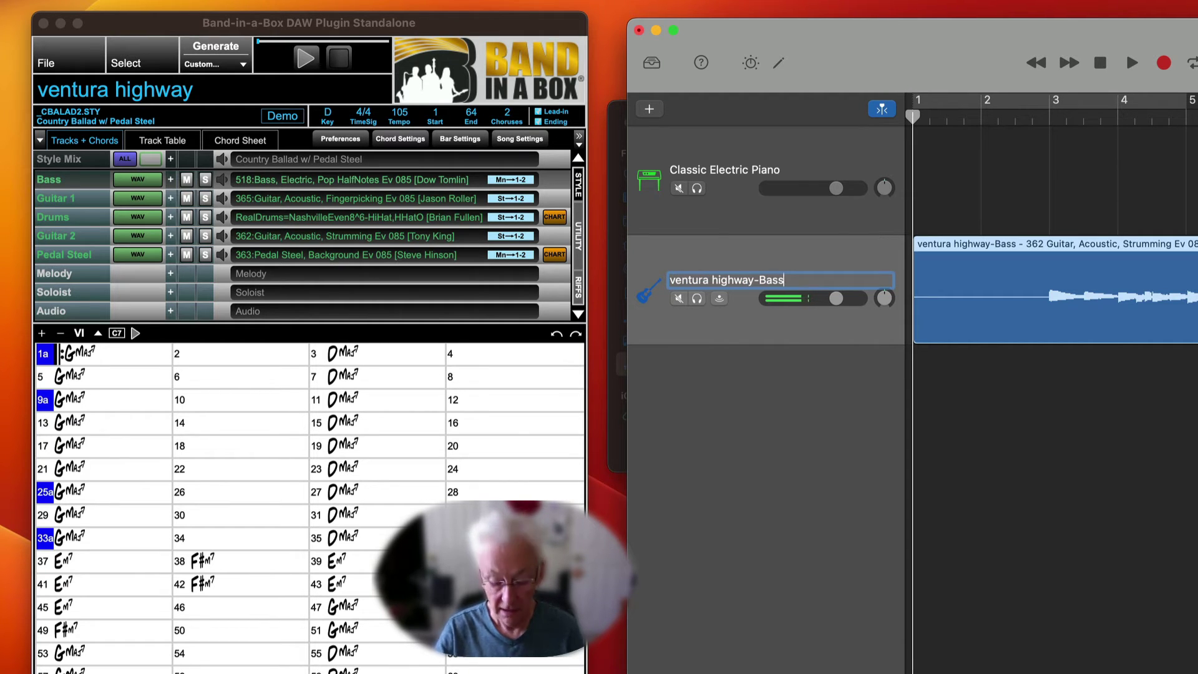
key("Return")
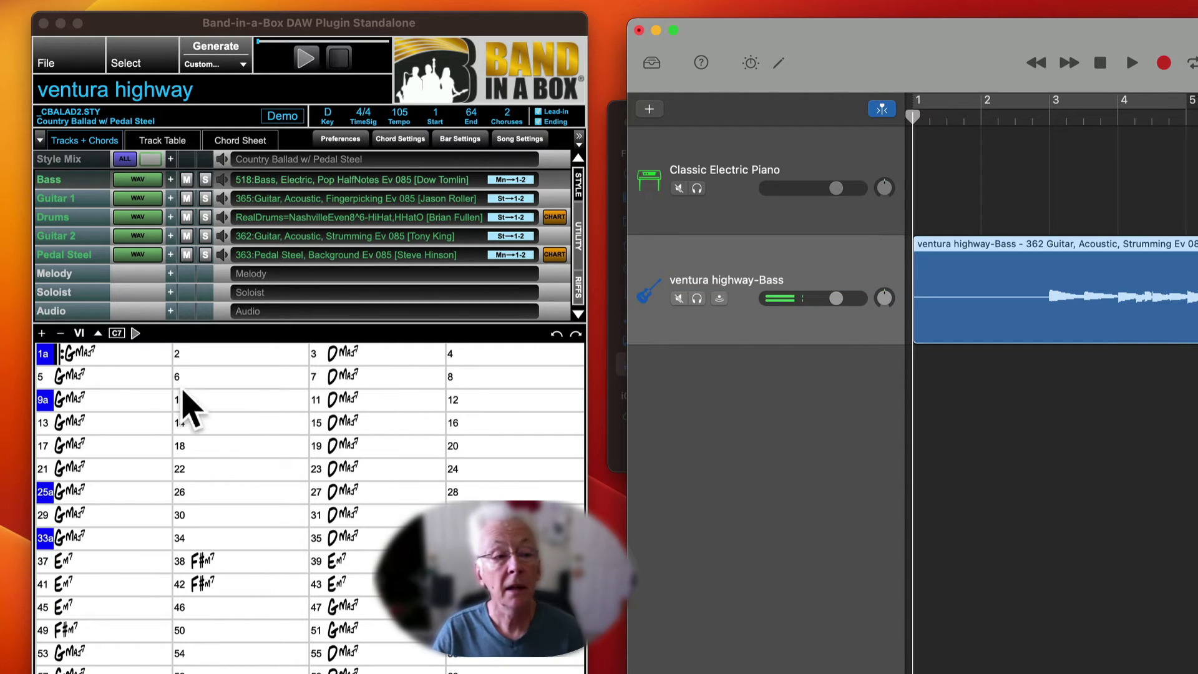
Bring the Guitar 1, Drums and Guitar 2 WAVs from Band-in-a-Box into GarageBand as new tracks below the bass track.
left_click(135, 211)
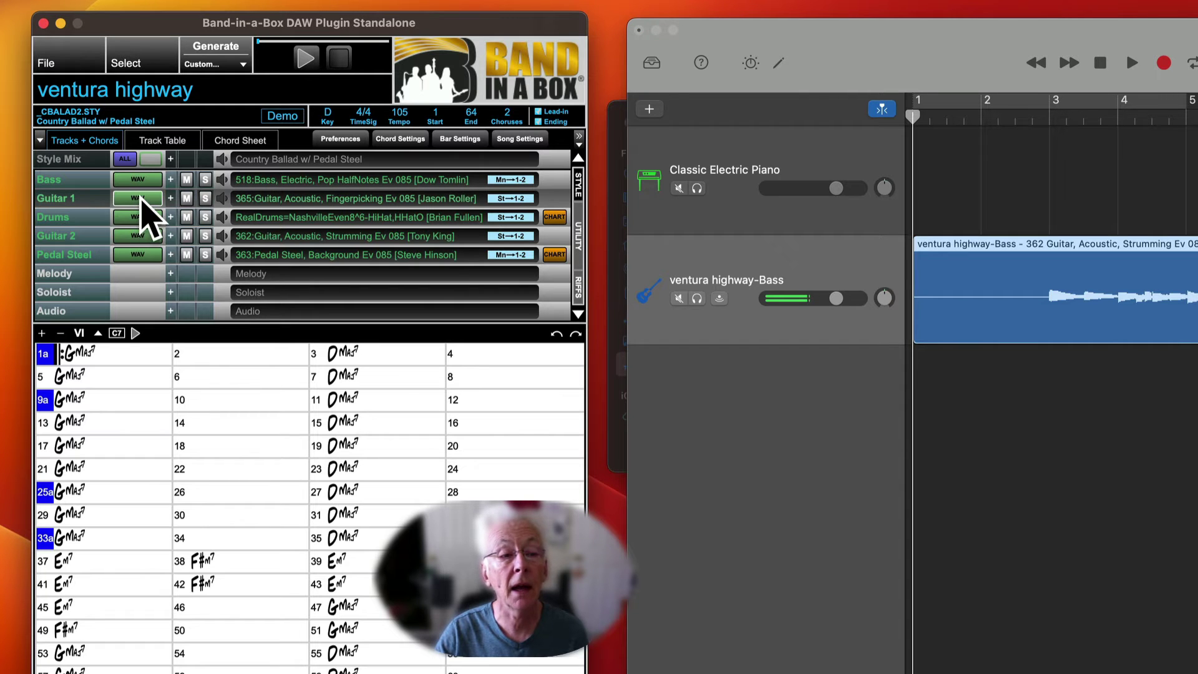
left_click_drag(141, 198, 906, 390)
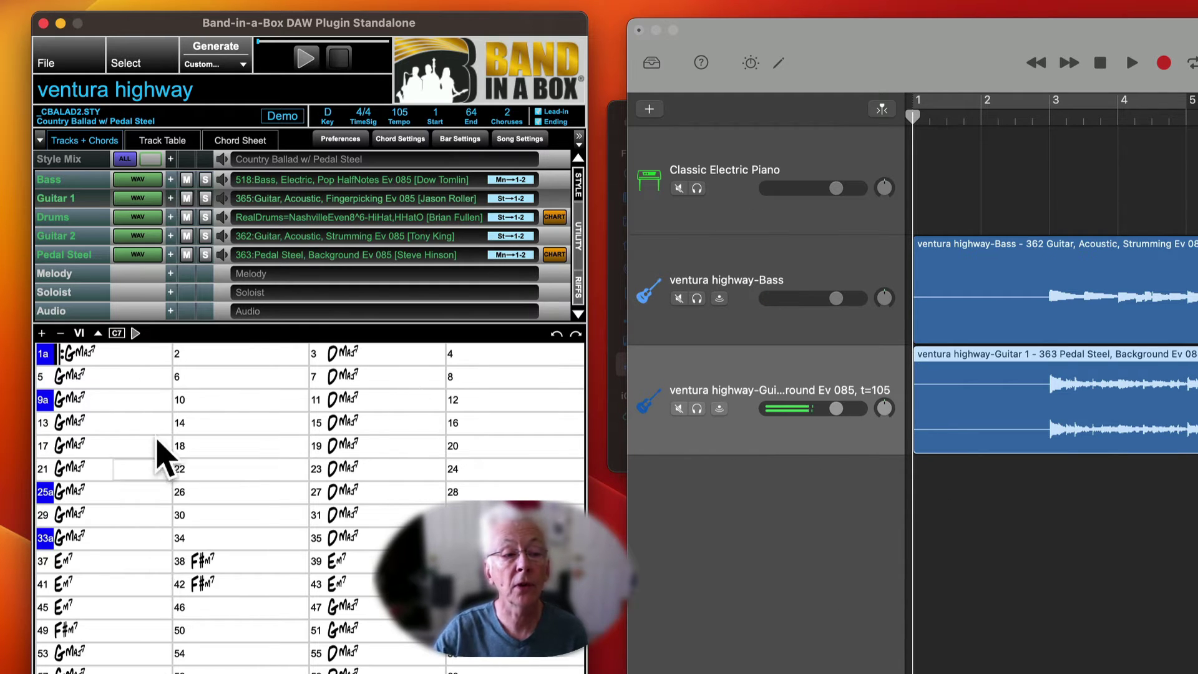
left_click(60, 221)
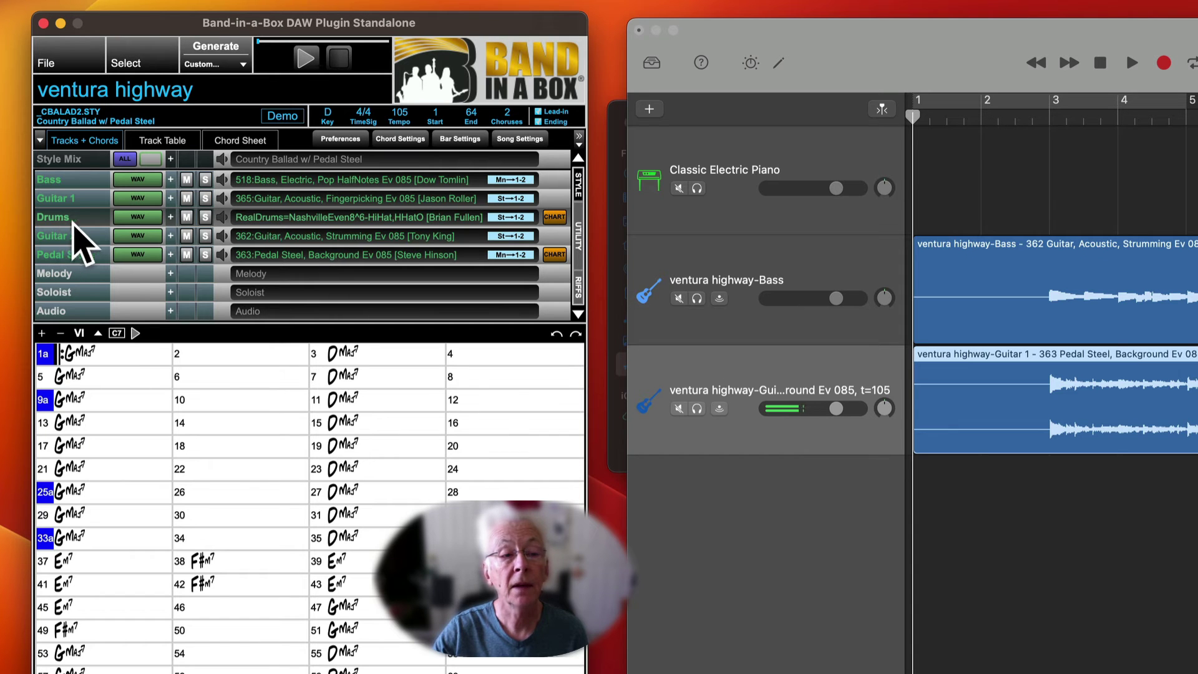
left_click_drag(143, 220, 915, 542)
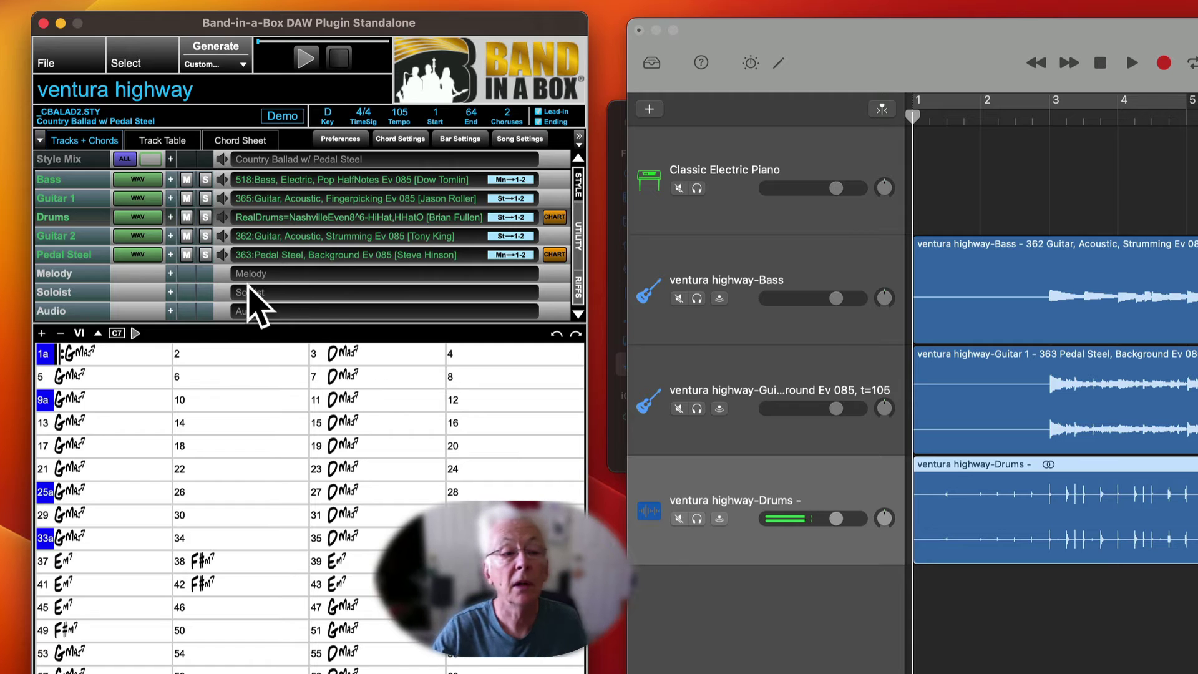
left_click(63, 236)
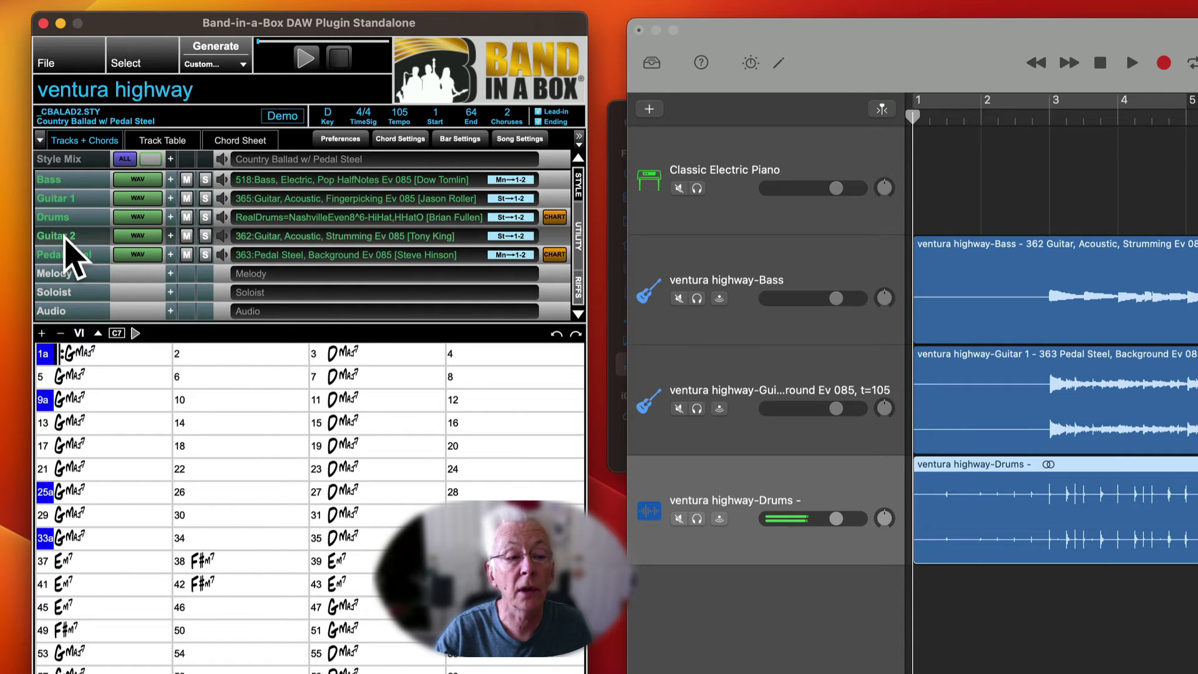
left_click_drag(122, 236, 867, 604)
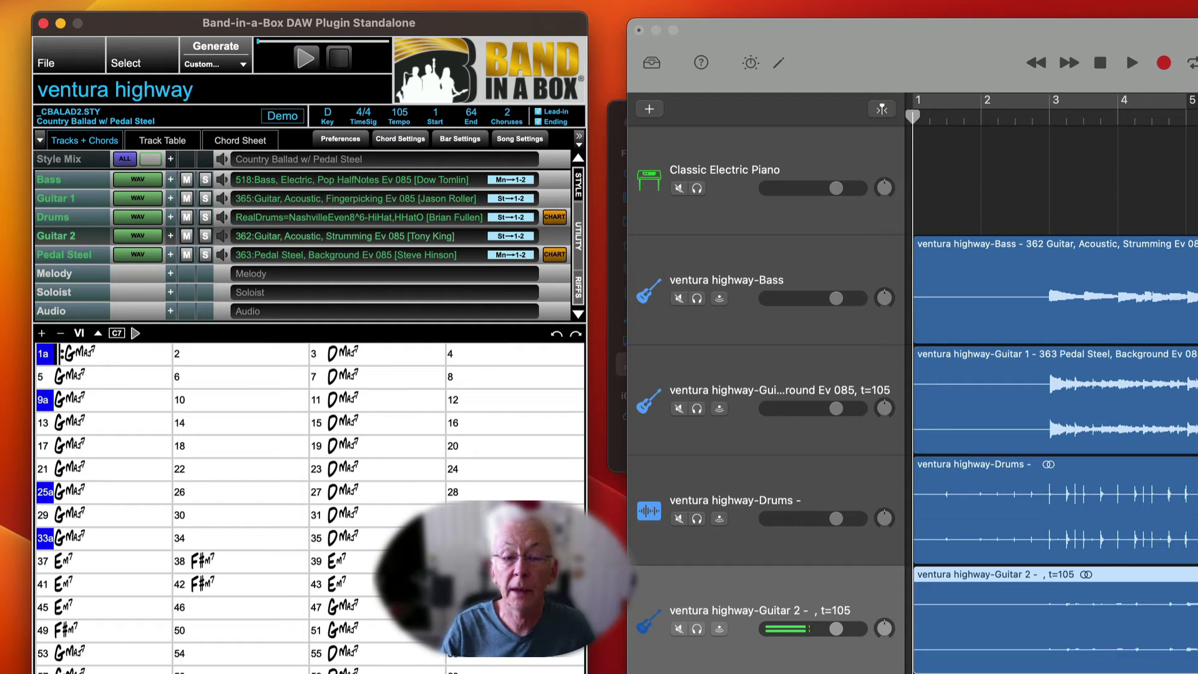
Rename the imported Guitar 1 track as "Guitar".
left_click(721, 390)
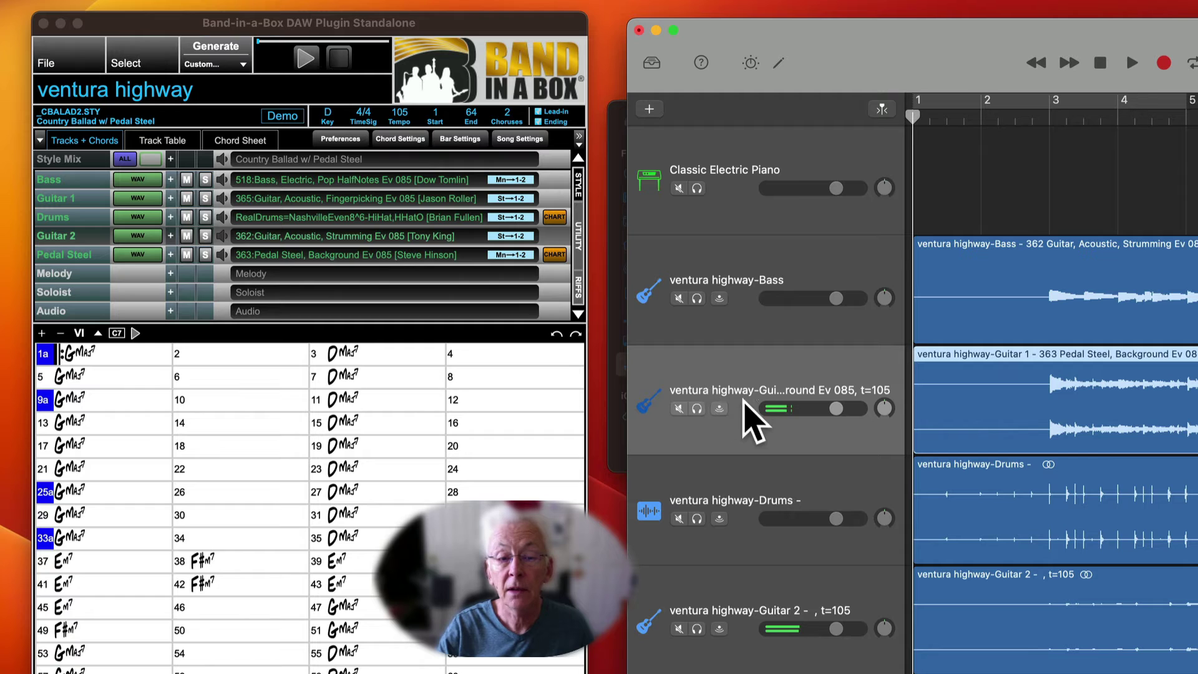
double_click(687, 387)
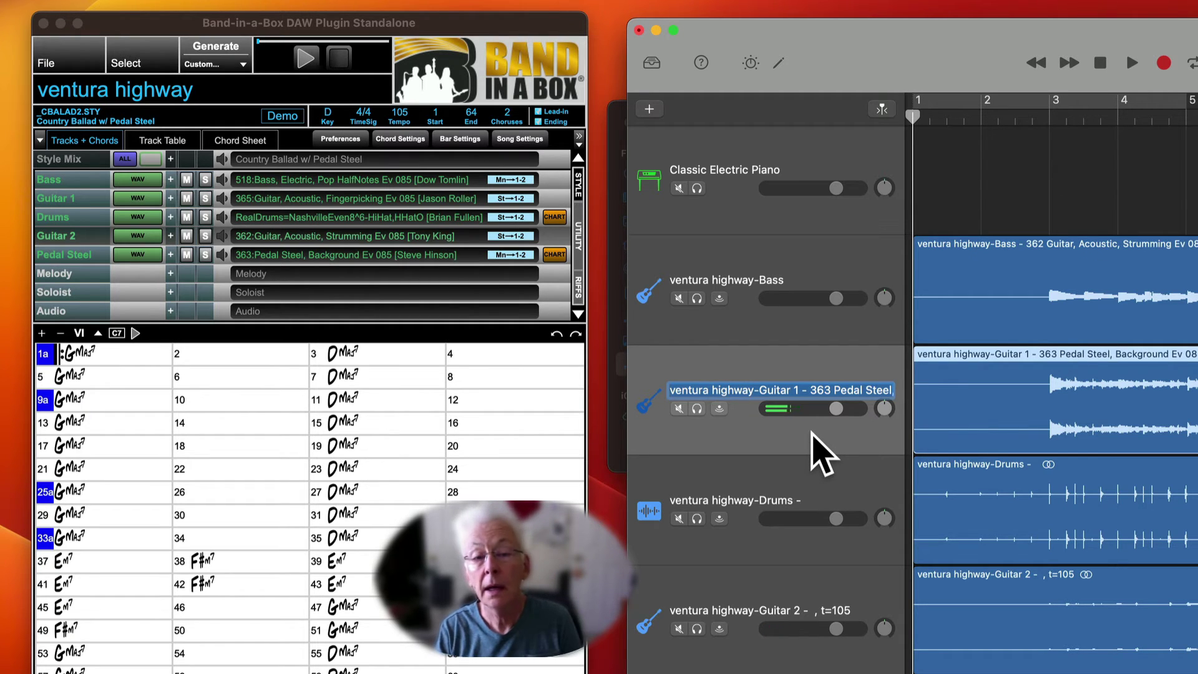
key("BackSpace")
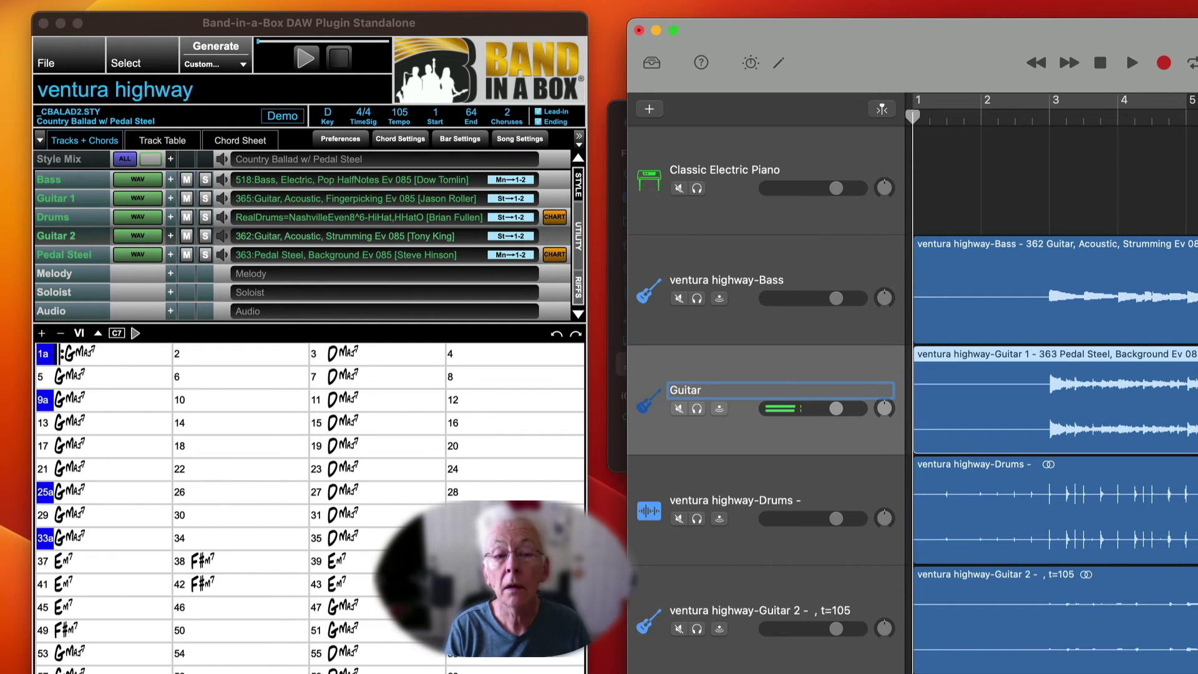
key("Return")
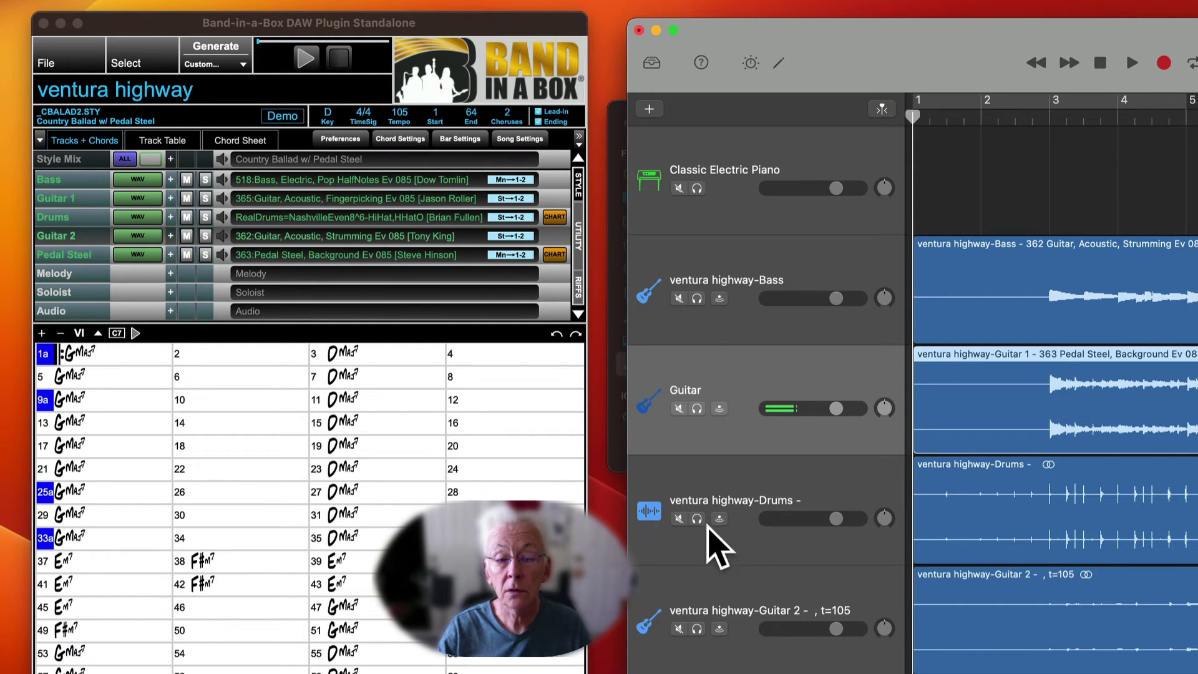
Rename the "ventura highway-Guitar 2 - , t=105" track as "Guitar 2".
left_click(712, 504)
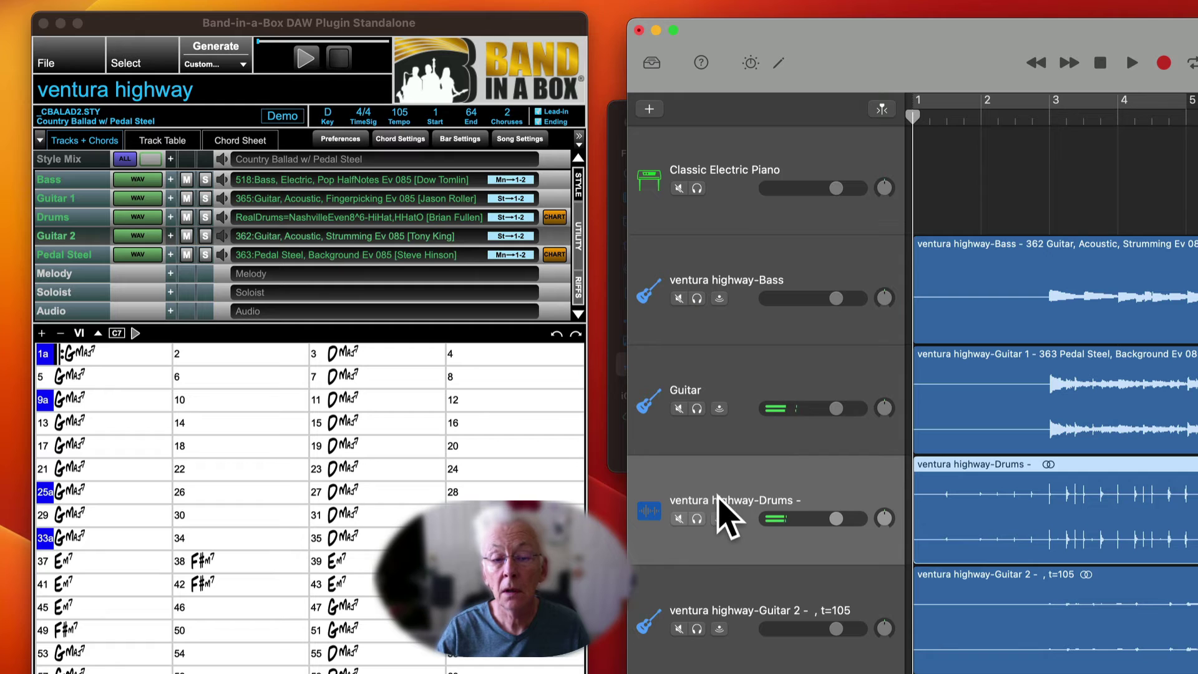
left_click(702, 605)
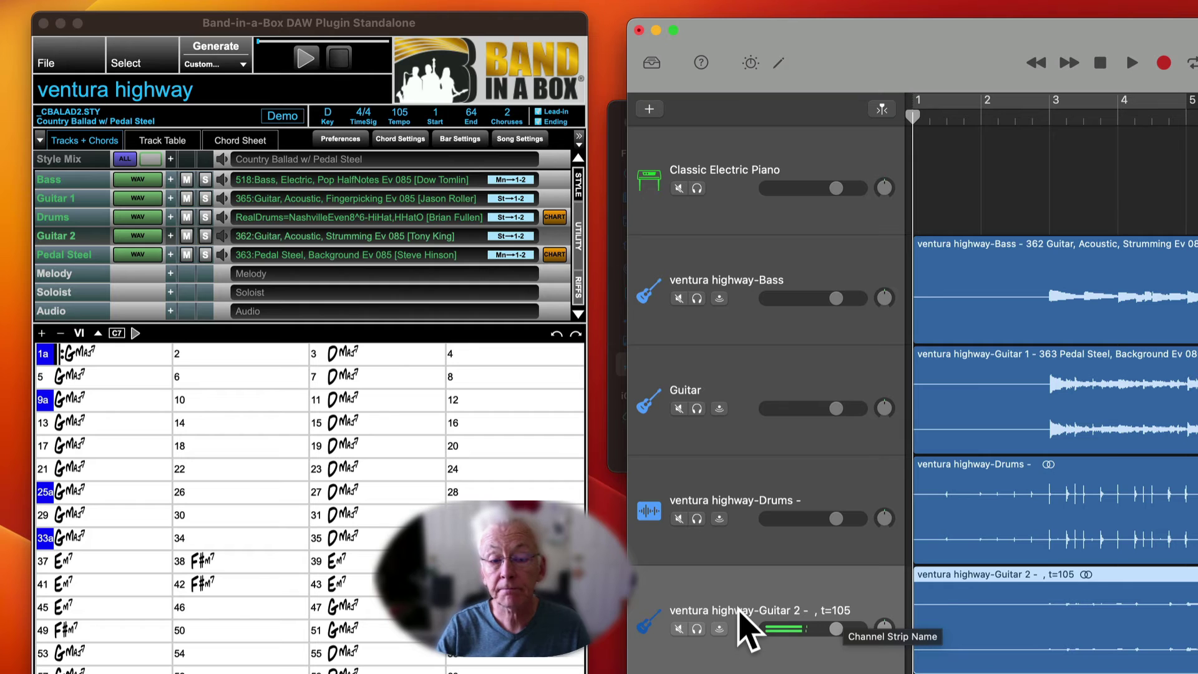
double_click(740, 613)
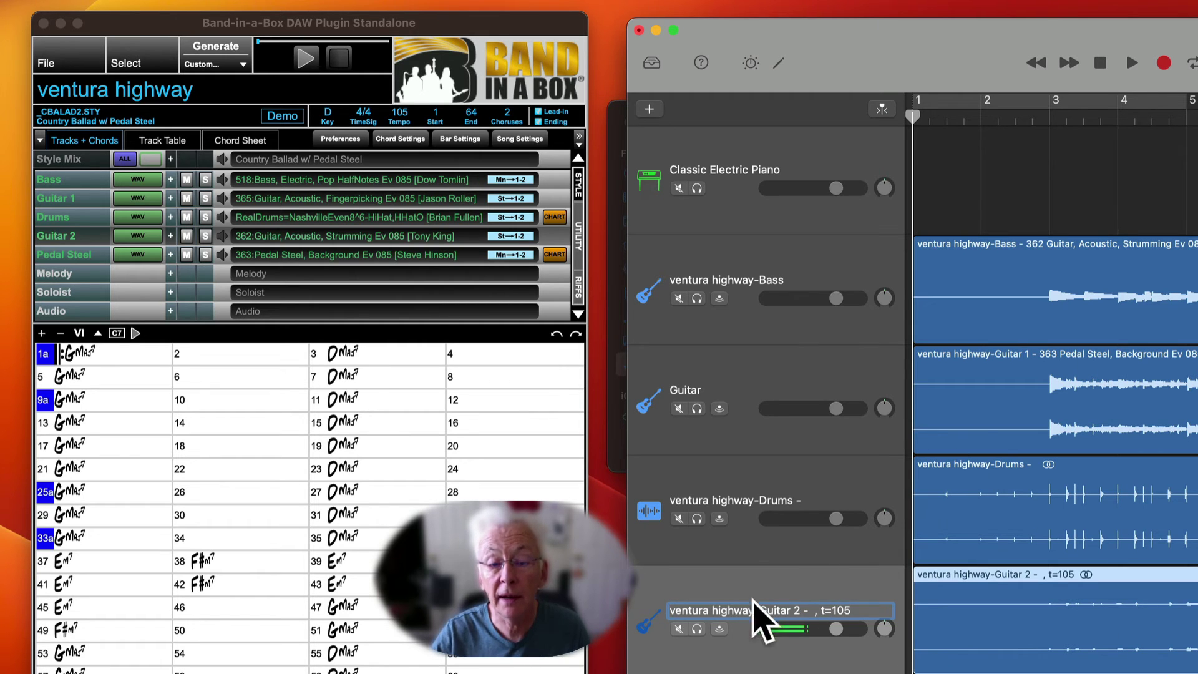
left_click(717, 610)
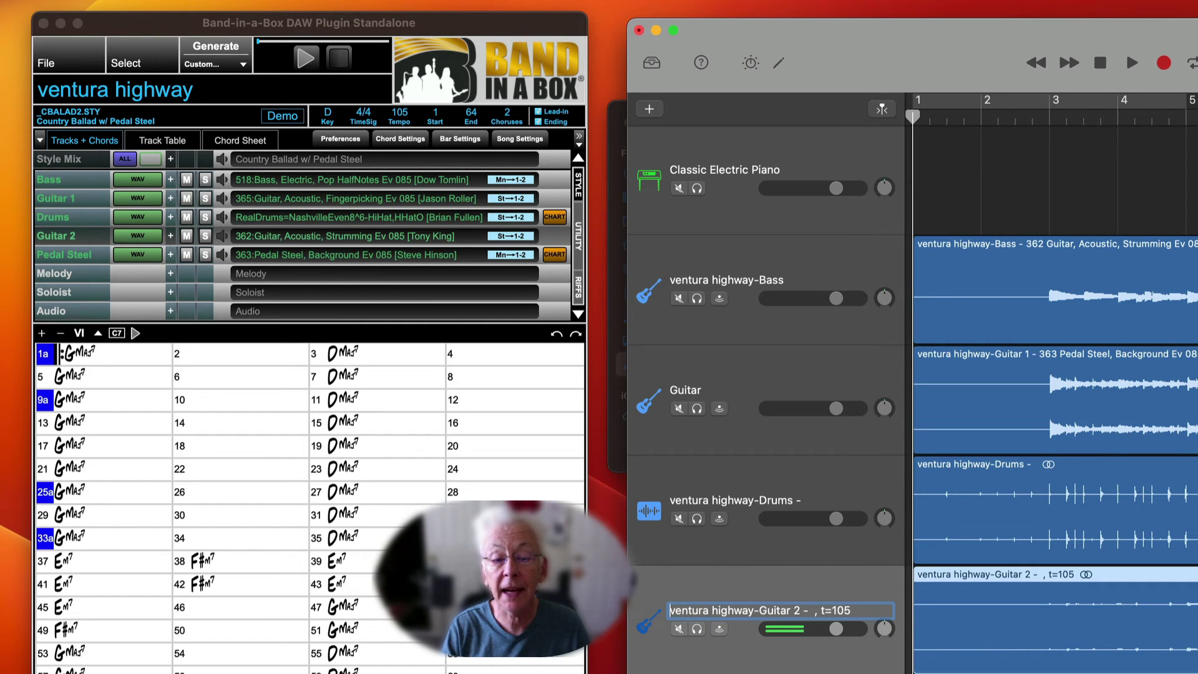
key("Delete")
key("Delete")
key("Delete")
key("Delete")
key("Delete")
key("Delete")
key("Delete")
key("Delete")
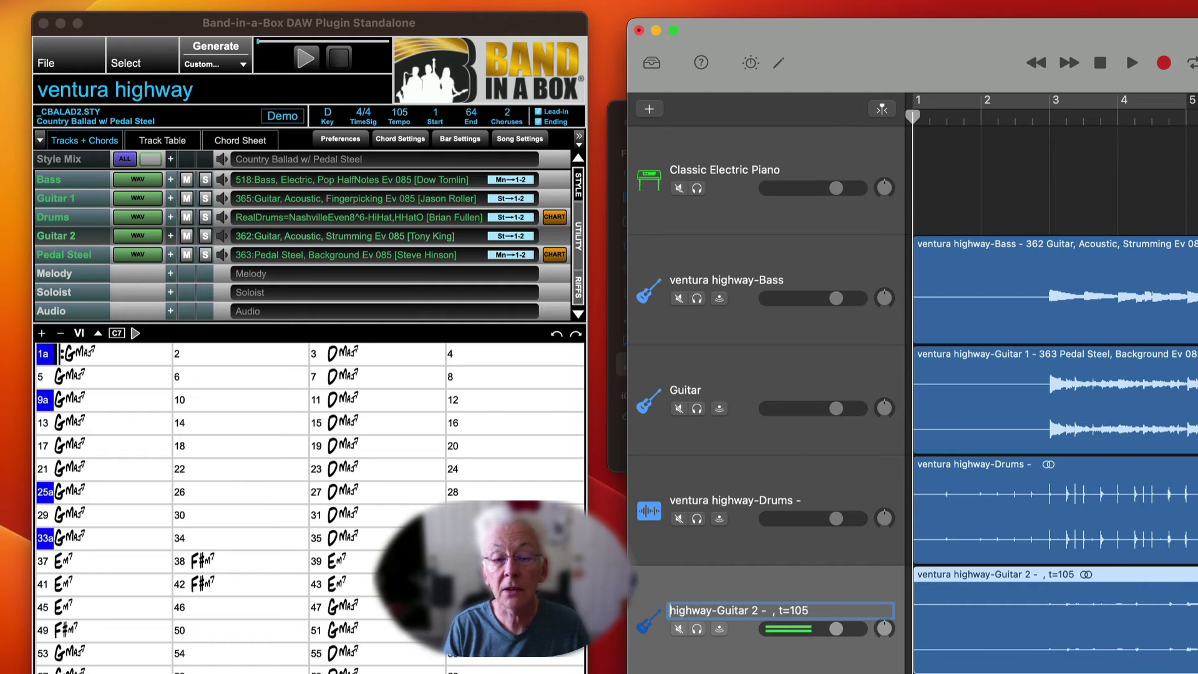
key("Delete")
key("Delete")
key("Delete")
key("Delete")
key("Delete")
key("Delete")
key("Delete")
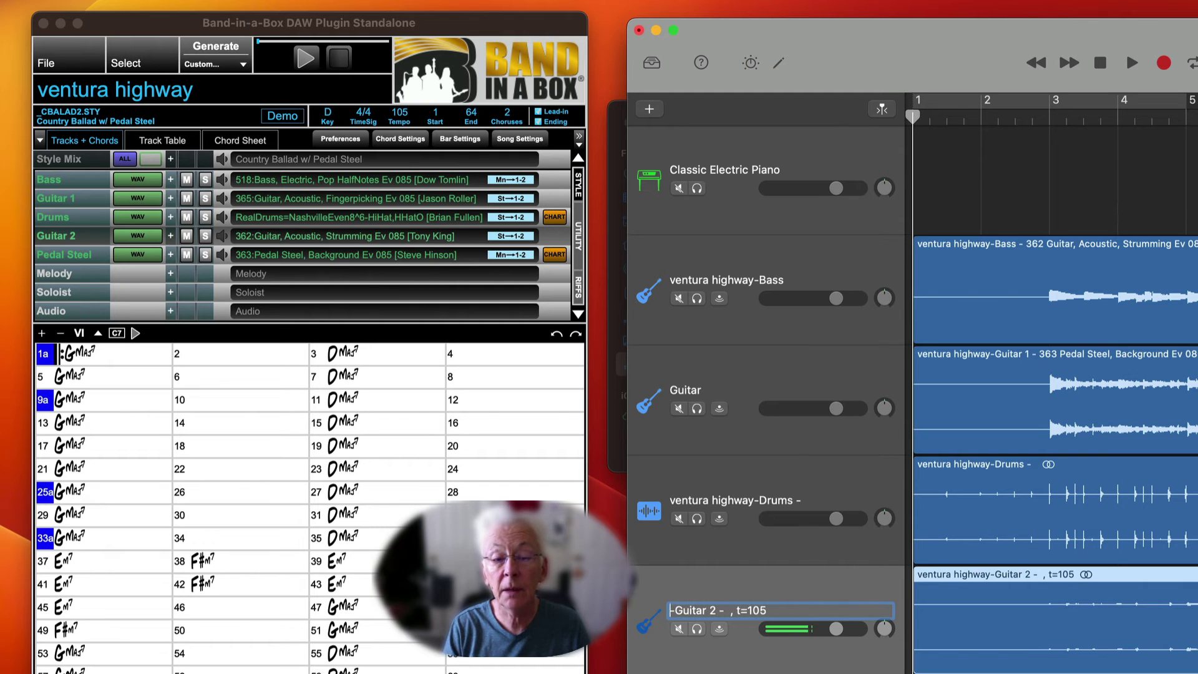
key("Delete")
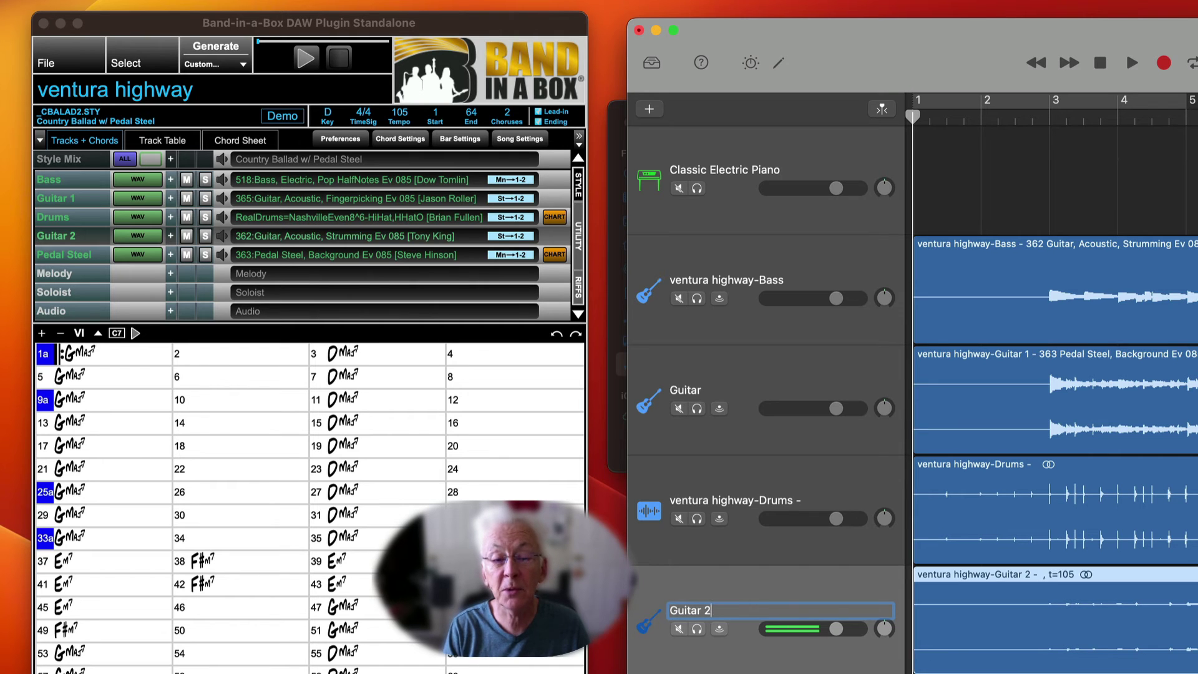
left_click(995, 182)
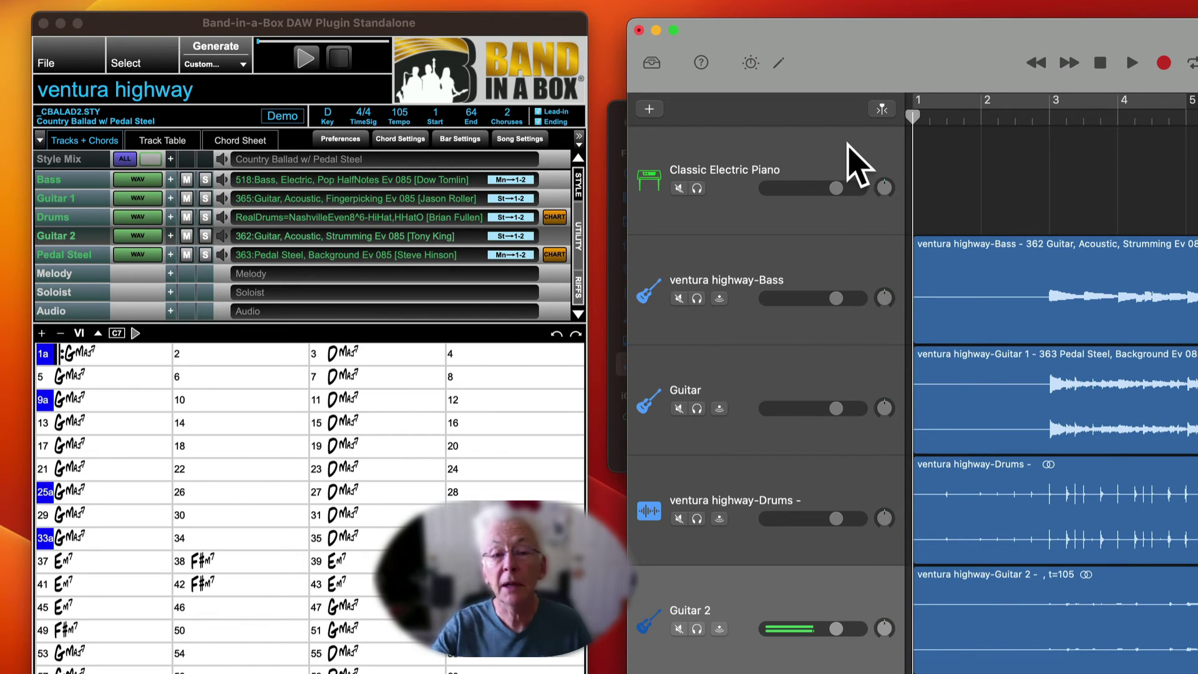
Delete the empty Classic Electric Piano track and play back the imported tracks from the start, stopping after about 12 bars.
right_click(829, 147)
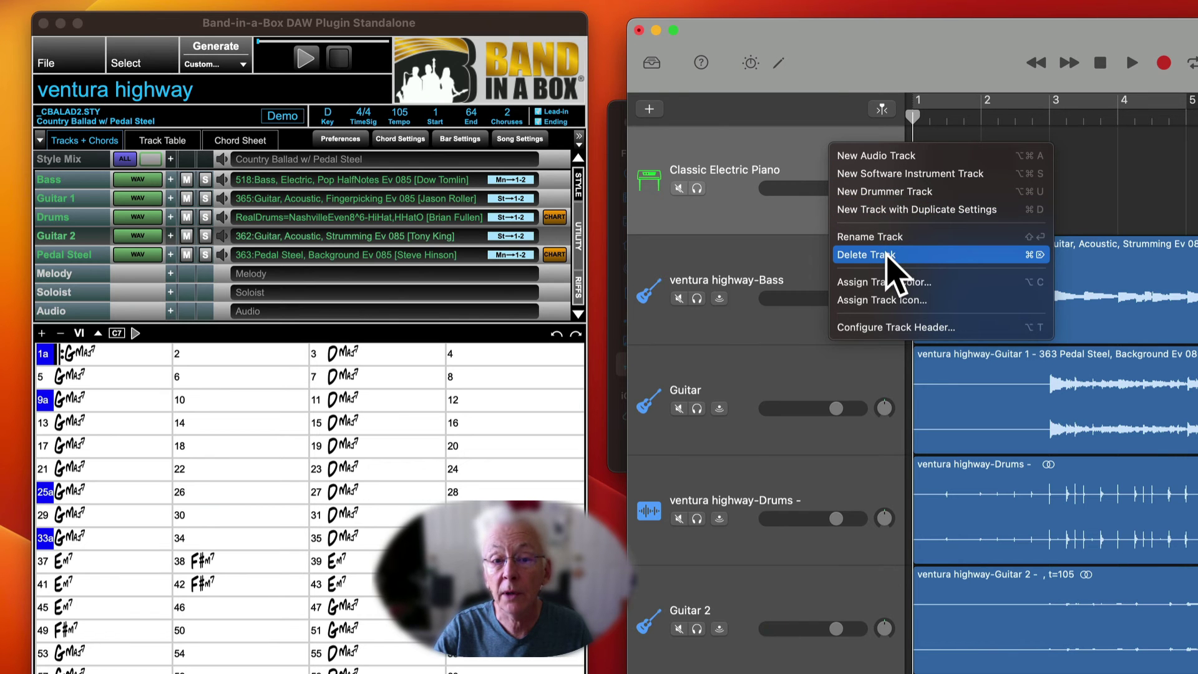
left_click(887, 254)
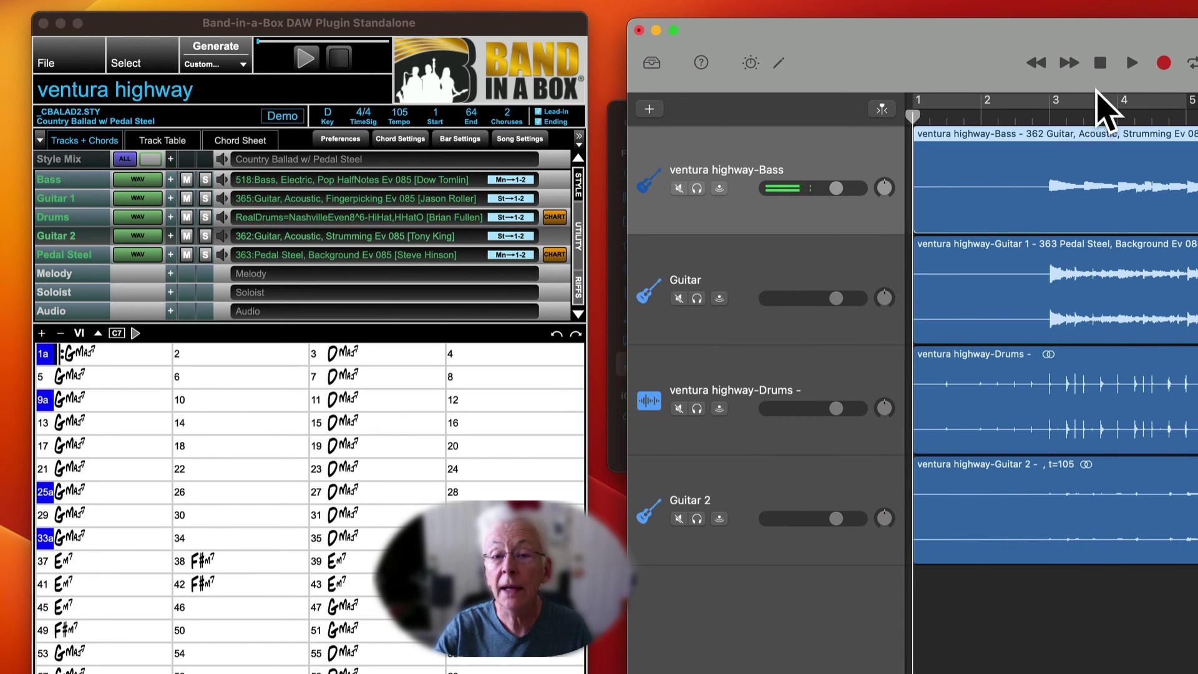
left_click(1133, 64)
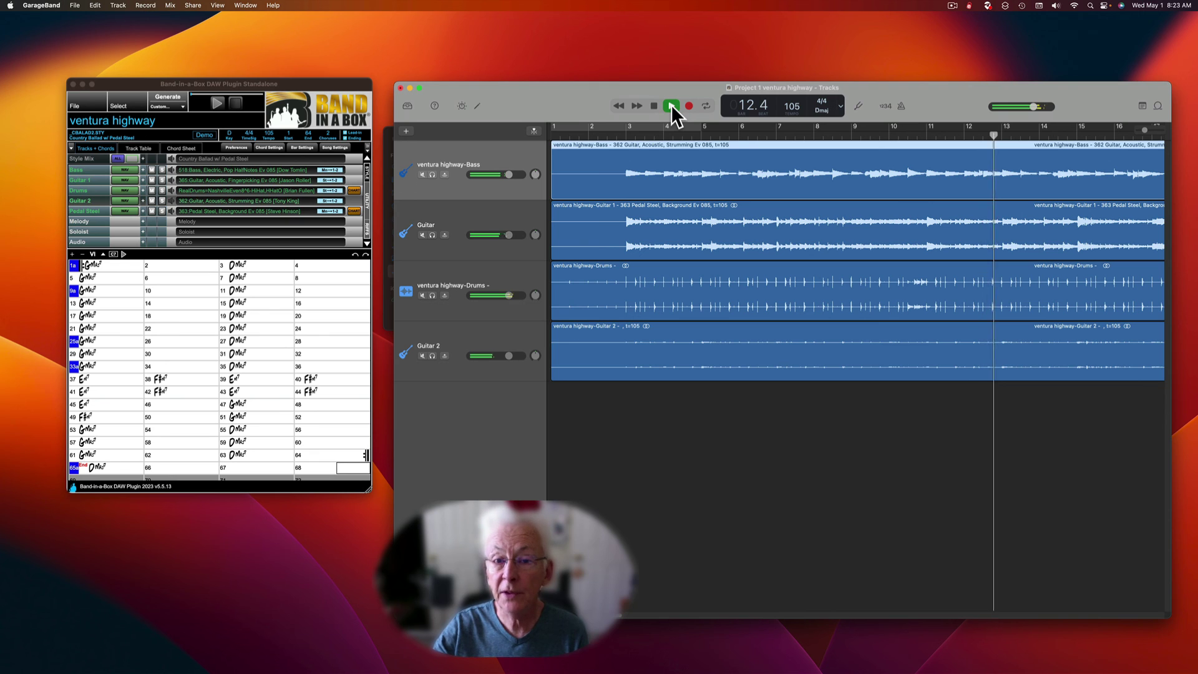
left_click(655, 106)
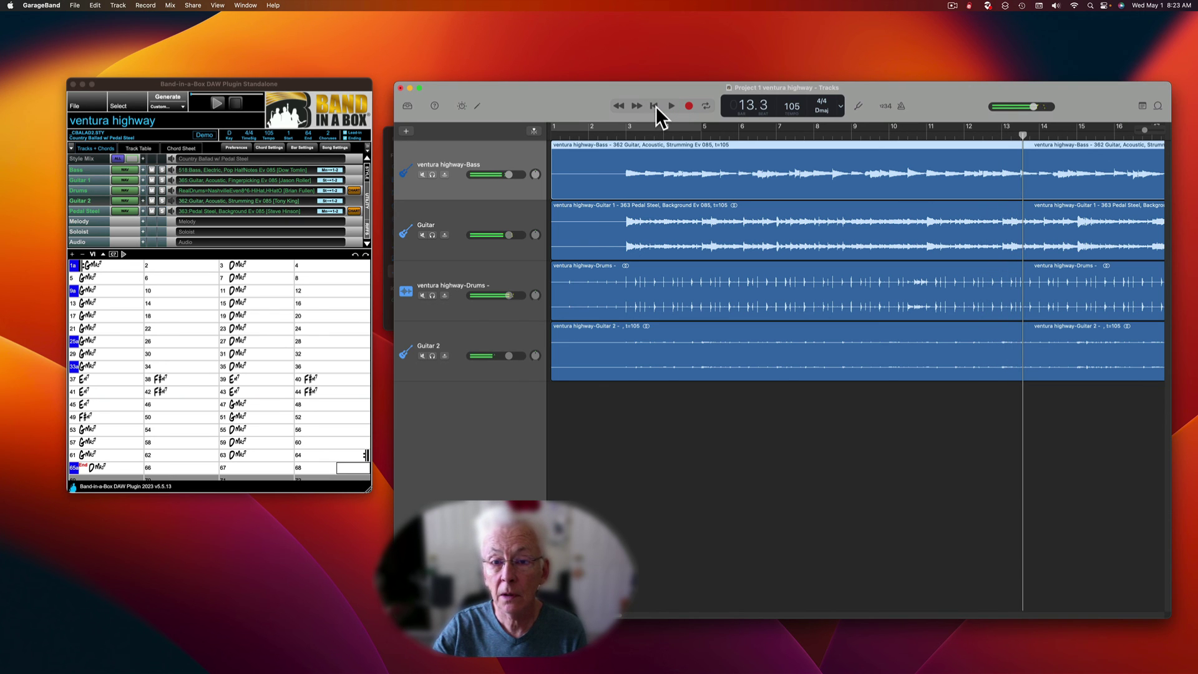